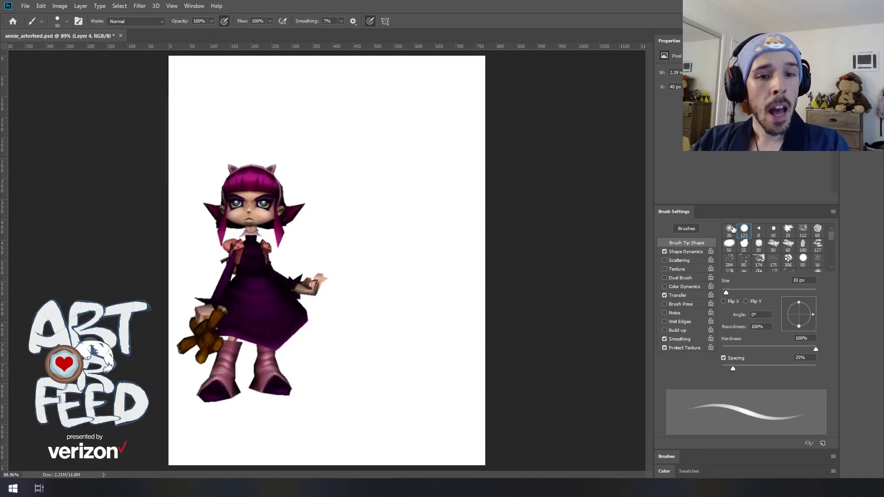
Hide the two full-body character images and show the three portrait references with the faint guide sketch above them
left_click(734, 226)
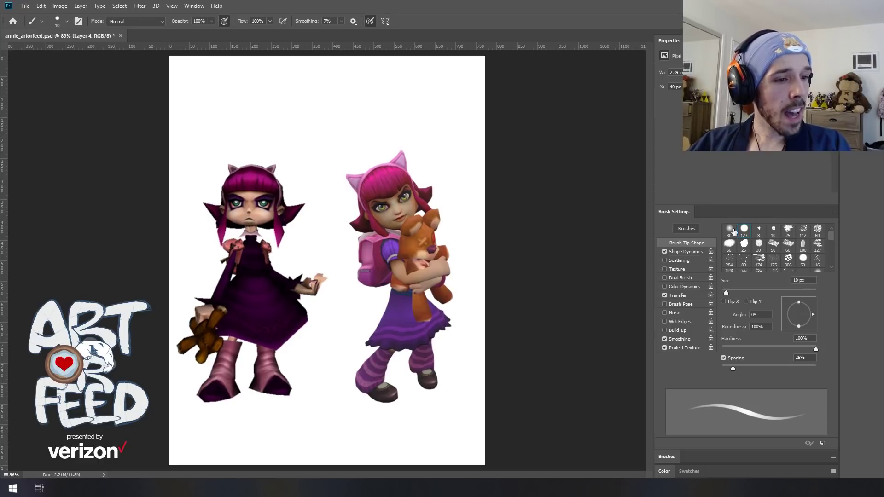
key("ctrl+comma")
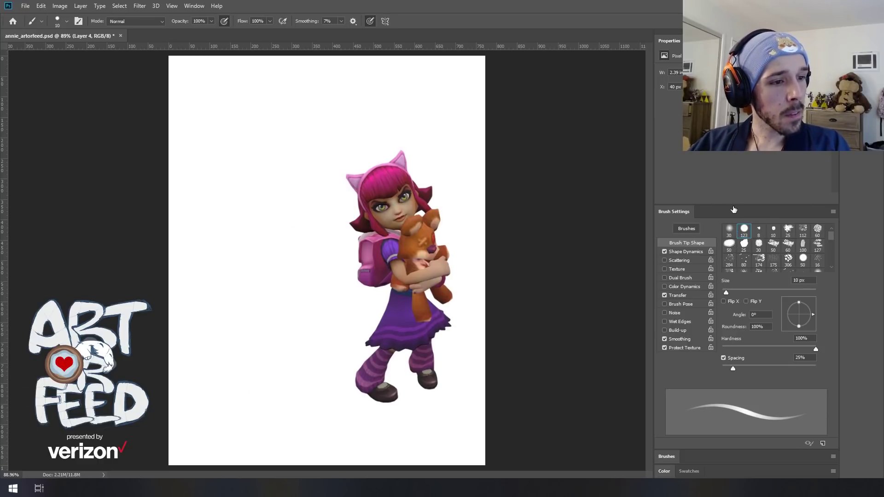
key("ctrl+comma")
key("ctrl+z")
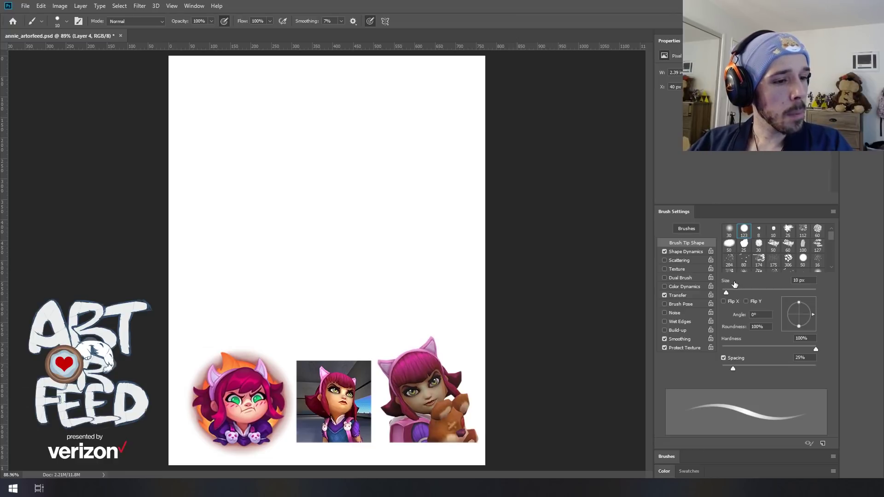
key("ctrl+z")
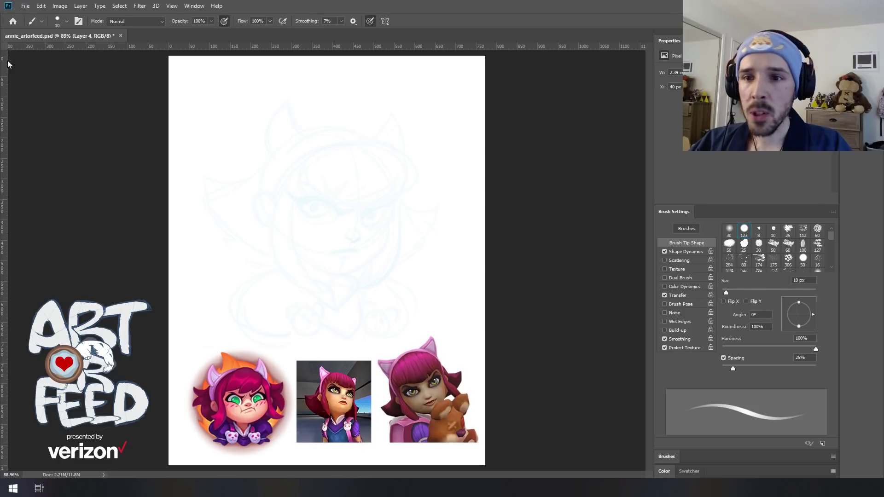
Move the row of three portrait references slightly down and to the left on the page
key("m")
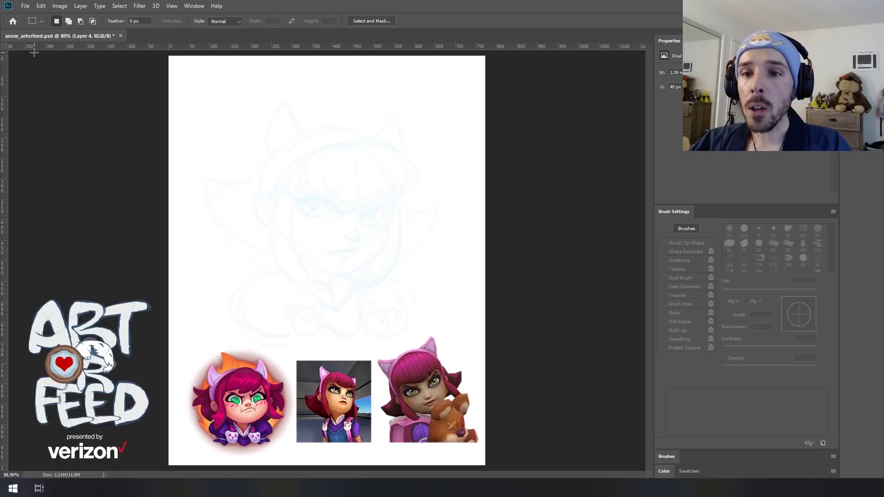
key("v")
left_click_drag(447, 348, 442, 355)
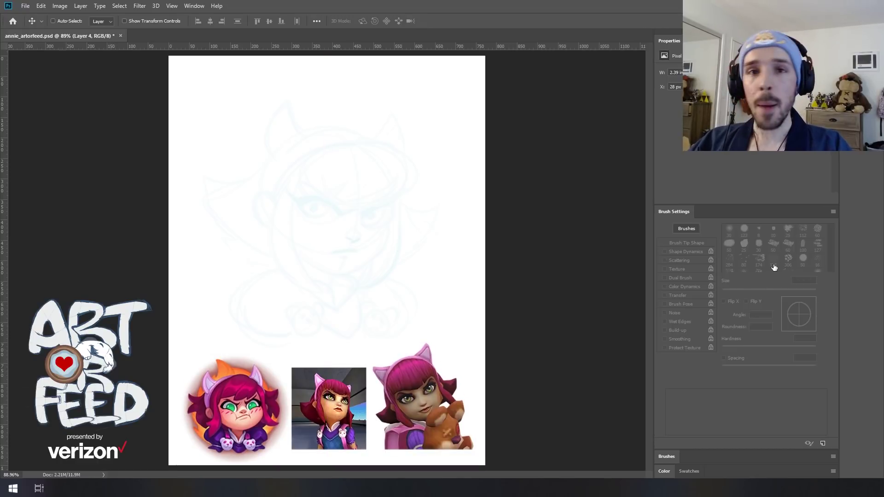
Sketch a large blue circle for the cranium with the Brush on the sketch layer, following the faint guide drawing
left_click(778, 270)
key("b")
key("b")
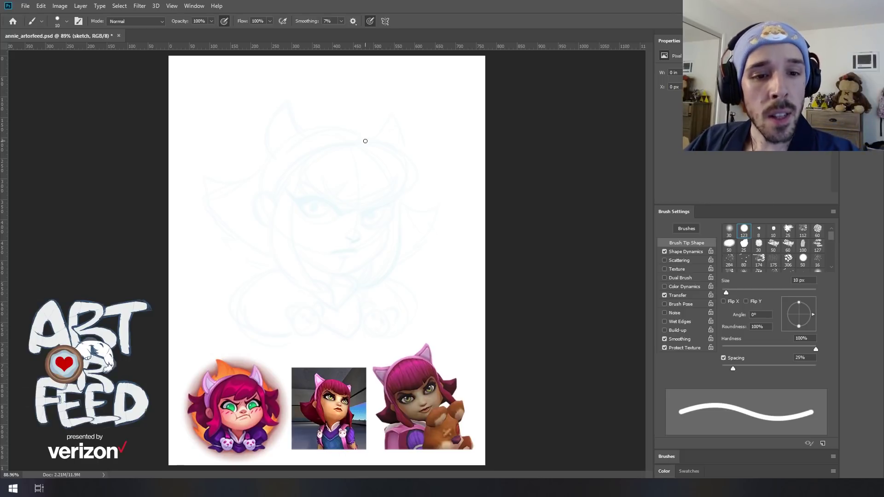
mouse_move(376, 155)
left_mouse_down()
mouse_move(292, 142)
mouse_move(268, 215)
mouse_move(331, 254)
mouse_move(391, 197)
mouse_move(352, 139)
mouse_move(393, 211)
left_mouse_up()
left_click_drag(332, 132, 392, 198)
left_click_drag(368, 151, 285, 146)
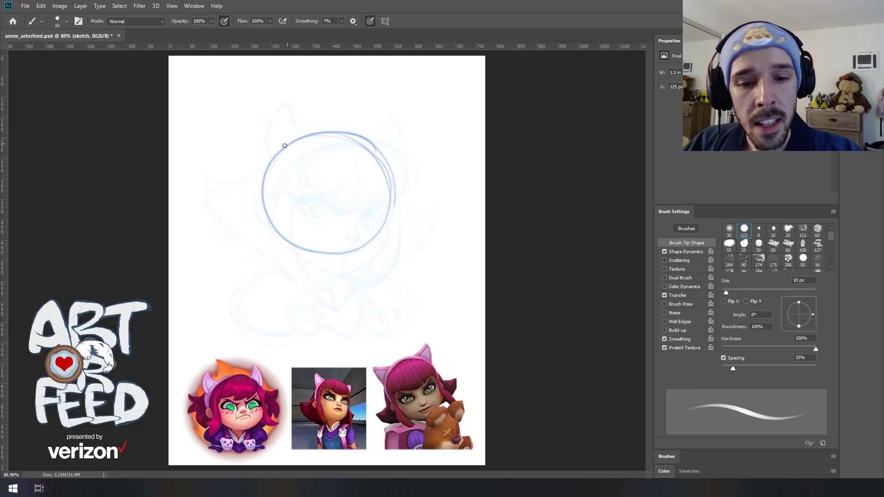
left_click_drag(390, 201, 362, 148)
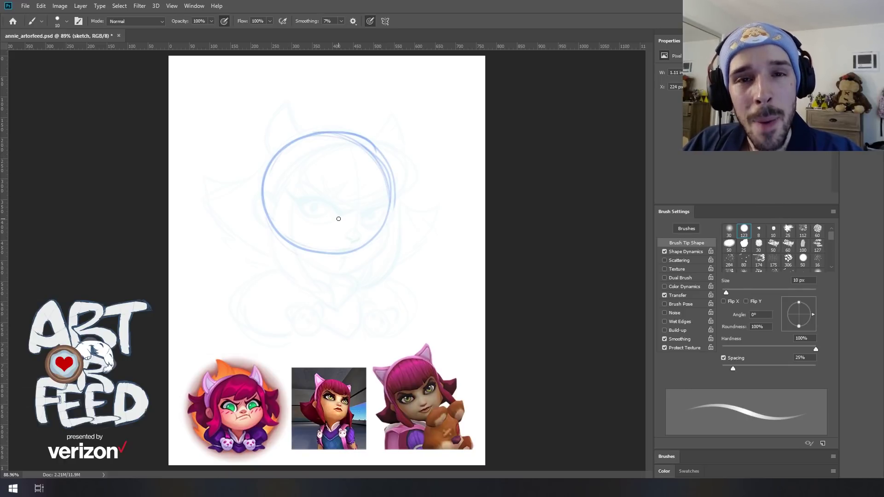
left_click_drag(372, 151, 290, 142)
mouse_move(384, 160)
left_mouse_down()
mouse_move(367, 239)
mouse_move(333, 254)
left_mouse_up()
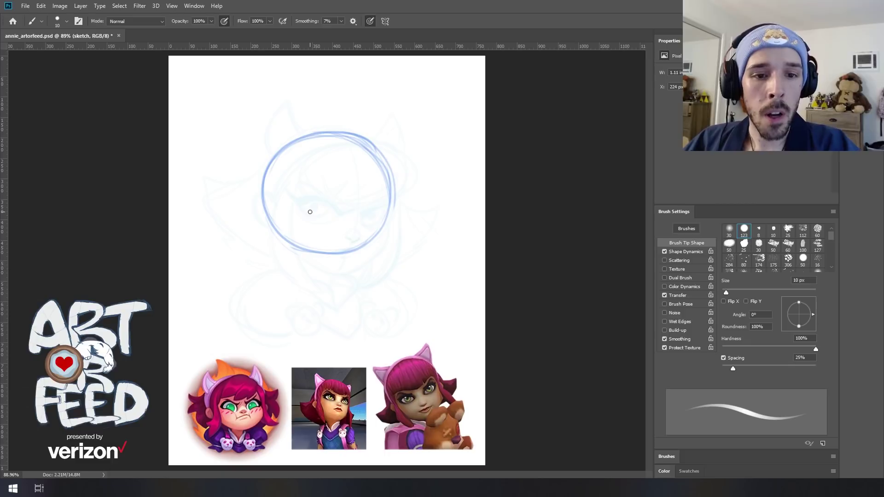
Sketch an overlapping oval for the face inside the cranium circle, extending below it to the chin, and reinforce its outline
mouse_move(373, 151)
left_mouse_down()
mouse_move(330, 146)
mouse_move(275, 197)
mouse_move(318, 190)
mouse_move(370, 157)
mouse_move(347, 145)
mouse_move(283, 210)
mouse_move(309, 160)
mouse_move(281, 217)
mouse_move(285, 199)
mouse_move(289, 243)
left_mouse_up()
mouse_move(279, 209)
left_mouse_down()
mouse_move(298, 262)
mouse_move(329, 277)
left_mouse_up()
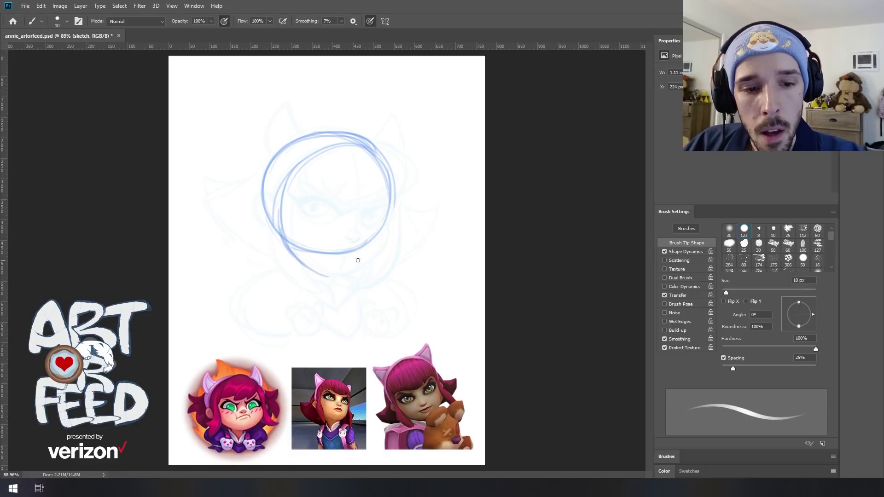
mouse_move(286, 201)
left_mouse_down()
mouse_move(317, 155)
mouse_move(348, 144)
mouse_move(368, 149)
mouse_move(386, 172)
mouse_move(394, 215)
mouse_move(372, 260)
left_mouse_up()
mouse_move(301, 263)
left_mouse_down()
mouse_move(335, 274)
mouse_move(295, 252)
mouse_move(344, 271)
mouse_move(299, 258)
mouse_move(341, 260)
mouse_move(327, 273)
mouse_move(339, 261)
mouse_move(383, 249)
left_mouse_up()
left_click_drag(340, 270, 392, 221)
left_click_drag(387, 165, 316, 155)
left_click_drag(283, 203, 368, 148)
mouse_move(288, 182)
left_mouse_down()
mouse_move(364, 147)
mouse_move(380, 159)
left_mouse_up()
mouse_move(272, 163)
left_mouse_down()
mouse_move(264, 219)
mouse_move(277, 232)
mouse_move(333, 131)
mouse_move(356, 133)
mouse_move(386, 162)
left_mouse_up()
mouse_move(304, 165)
left_mouse_down()
mouse_move(358, 145)
mouse_move(367, 157)
left_mouse_up()
mouse_move(333, 146)
left_mouse_down()
mouse_move(383, 161)
mouse_move(352, 147)
mouse_move(391, 166)
left_mouse_up()
mouse_move(295, 174)
left_mouse_down()
mouse_move(291, 246)
mouse_move(277, 216)
left_mouse_up()
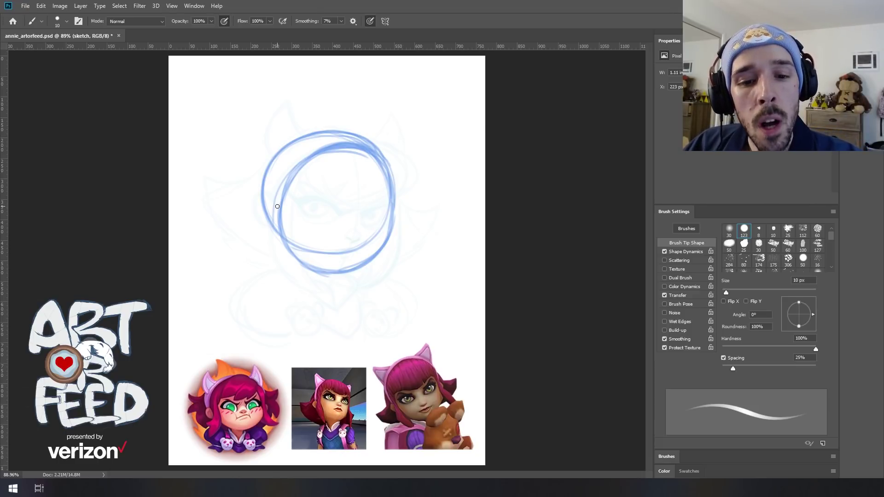
Draw a small oval ear on the left edge of the head and a curved vertical centre line down the face
mouse_move(275, 197)
left_mouse_down()
mouse_move(257, 220)
mouse_move(277, 205)
mouse_move(261, 226)
mouse_move(265, 196)
mouse_move(278, 225)
mouse_move(257, 220)
mouse_move(263, 196)
mouse_move(277, 221)
left_mouse_up()
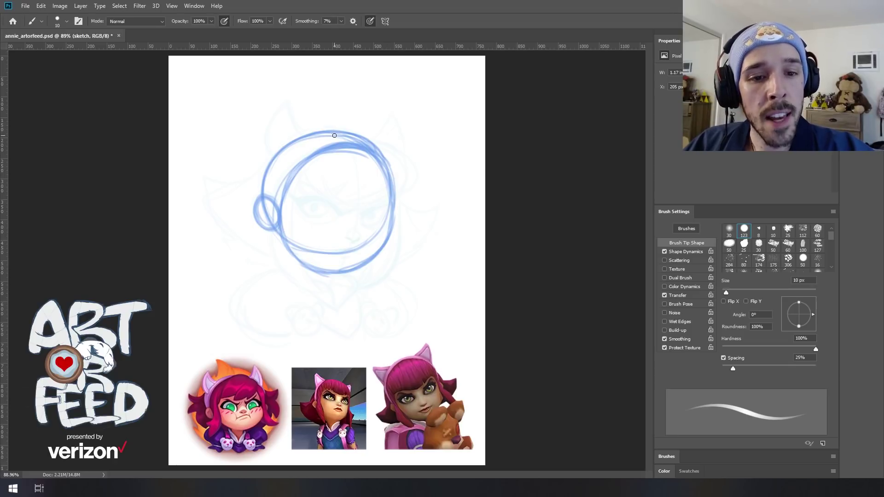
mouse_move(321, 133)
left_mouse_down()
mouse_move(346, 140)
mouse_move(358, 166)
mouse_move(358, 221)
mouse_move(360, 204)
mouse_move(338, 271)
mouse_move(348, 256)
mouse_move(322, 273)
mouse_move(351, 240)
mouse_move(331, 272)
mouse_move(347, 257)
mouse_move(323, 271)
mouse_move(344, 262)
mouse_move(355, 226)
left_mouse_up()
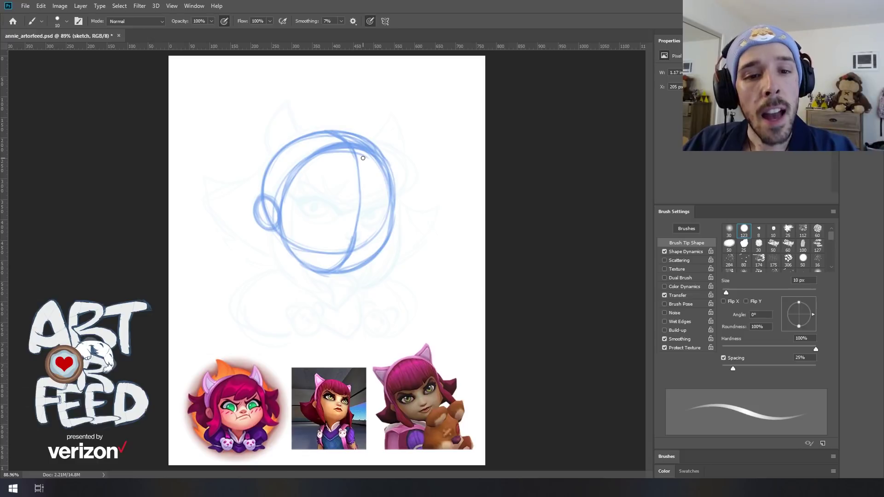
mouse_move(315, 136)
left_mouse_down()
mouse_move(345, 143)
mouse_move(360, 198)
left_mouse_up()
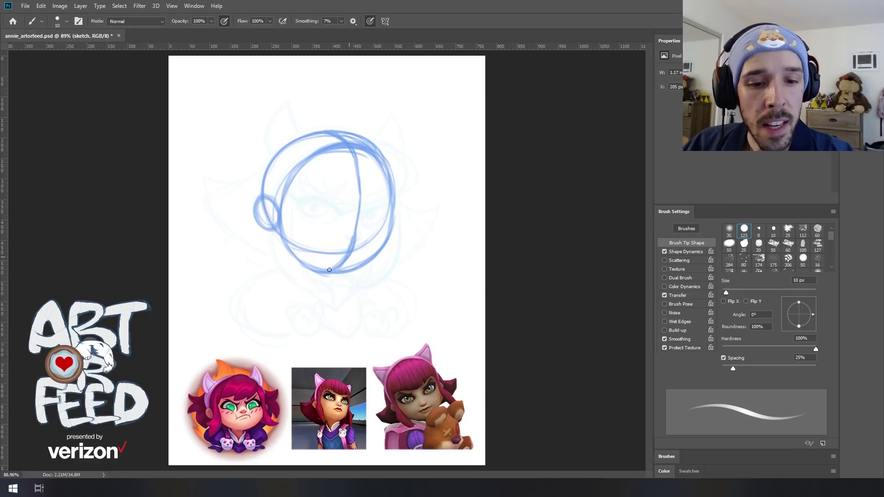
Sketch a short, slightly tilted cylinder for the neck beneath the chin
left_click_drag(289, 255, 326, 272)
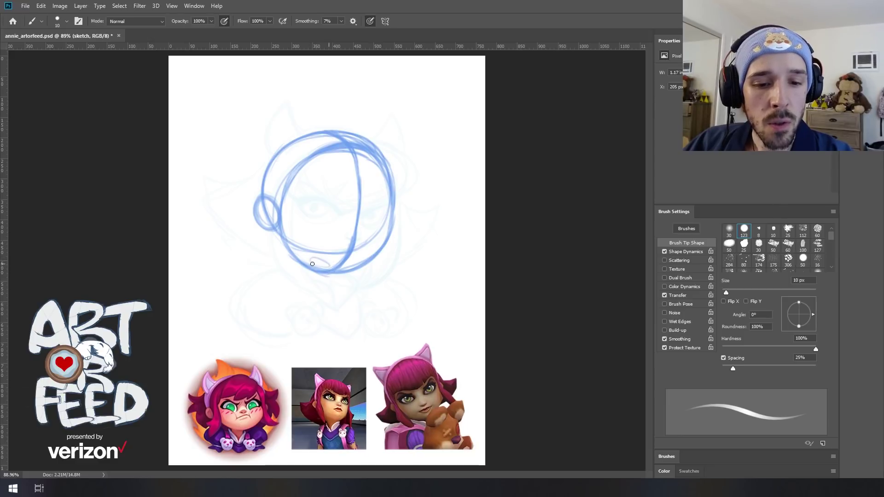
mouse_move(310, 260)
left_mouse_down()
mouse_move(305, 279)
mouse_move(326, 287)
mouse_move(331, 269)
mouse_move(319, 288)
mouse_move(303, 282)
mouse_move(307, 273)
mouse_move(302, 282)
mouse_move(326, 287)
mouse_move(330, 272)
mouse_move(303, 281)
mouse_move(310, 263)
mouse_move(303, 282)
mouse_move(327, 278)
left_mouse_up()
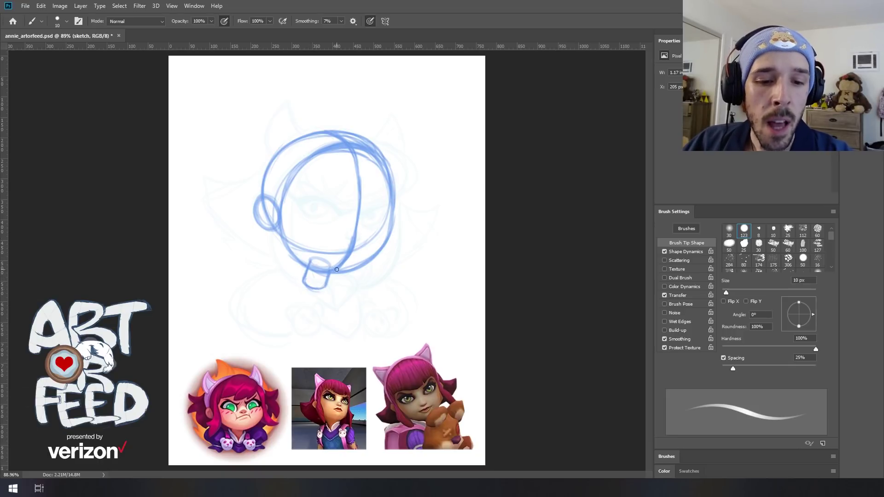
left_click_drag(361, 208, 357, 236)
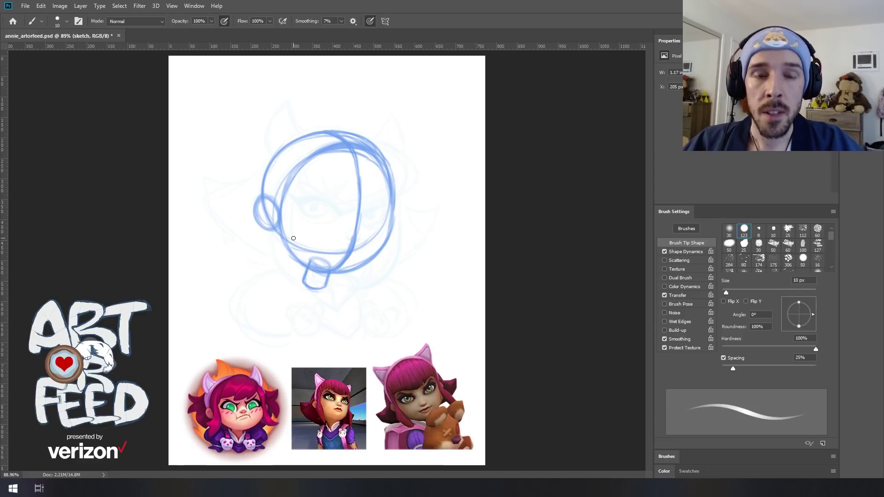
Sketch three overlapping circles beneath the head for the two shoulders and the chest
mouse_move(295, 273)
left_mouse_down()
mouse_move(239, 298)
mouse_move(285, 328)
mouse_move(287, 283)
mouse_move(253, 331)
mouse_move(299, 297)
mouse_move(246, 325)
mouse_move(301, 298)
mouse_move(247, 312)
mouse_move(302, 299)
mouse_move(241, 314)
mouse_move(294, 293)
mouse_move(249, 325)
mouse_move(295, 286)
mouse_move(251, 311)
mouse_move(301, 302)
left_mouse_up()
left_click_drag(249, 325, 245, 298)
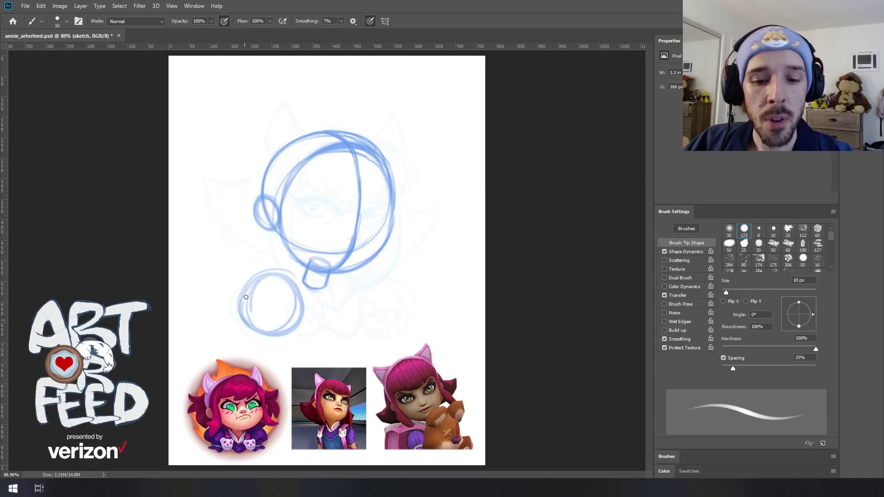
mouse_move(329, 281)
left_mouse_down()
mouse_move(287, 300)
mouse_move(350, 329)
mouse_move(306, 280)
mouse_move(322, 336)
mouse_move(321, 281)
mouse_move(320, 332)
mouse_move(312, 281)
mouse_move(331, 331)
mouse_move(314, 283)
mouse_move(334, 284)
mouse_move(347, 313)
mouse_move(289, 307)
mouse_move(339, 290)
mouse_move(323, 336)
mouse_move(294, 291)
mouse_move(342, 297)
mouse_move(306, 280)
left_mouse_up()
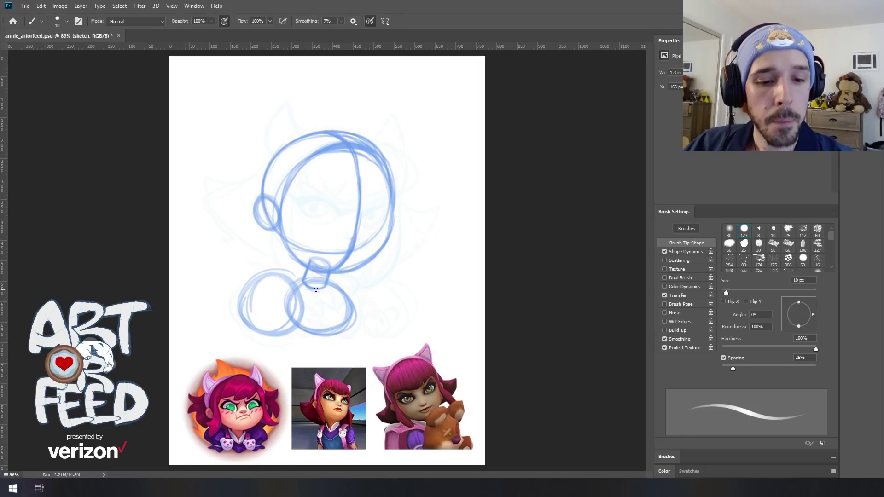
mouse_move(347, 291)
left_mouse_down()
mouse_move(386, 284)
mouse_move(387, 331)
mouse_move(371, 279)
mouse_move(384, 284)
mouse_move(362, 329)
mouse_move(390, 321)
mouse_move(345, 288)
mouse_move(380, 323)
mouse_move(347, 290)
mouse_move(398, 305)
mouse_move(338, 311)
mouse_move(370, 297)
left_mouse_up()
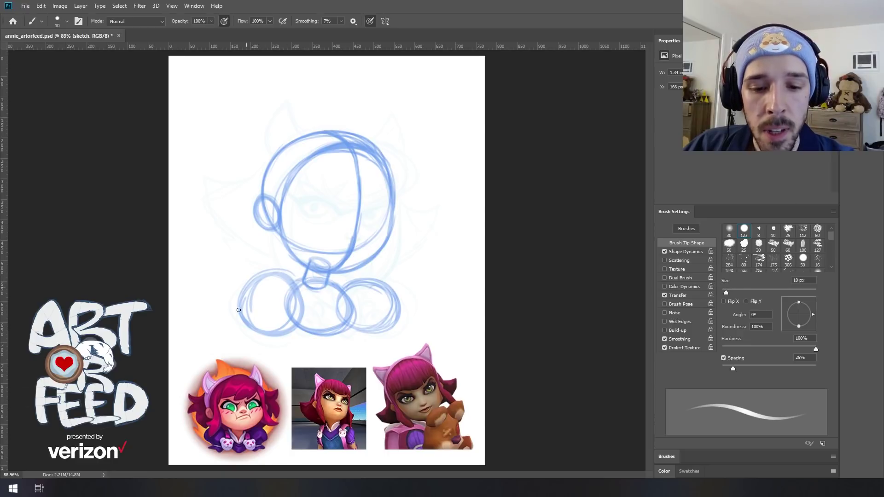
left_click_drag(237, 302, 286, 273)
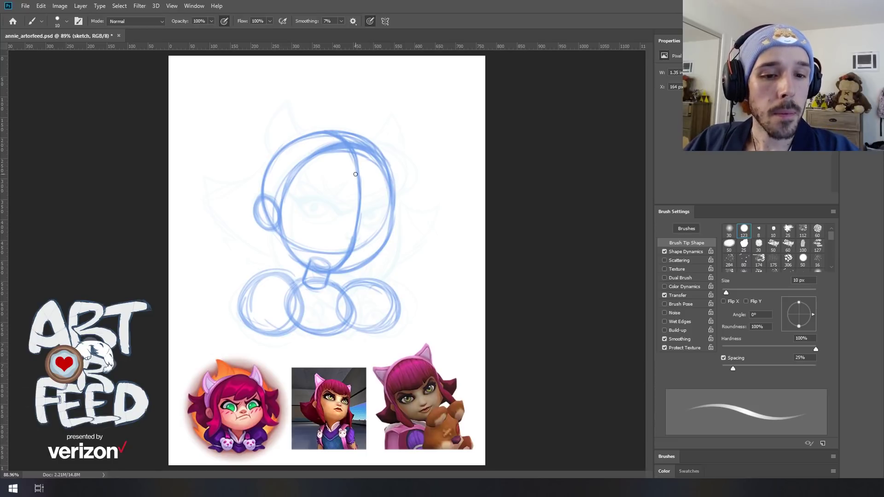
Sketch the facial features: a round eye on each side of the centre line, a small nose and a short mouth line
left_click_drag(356, 142, 347, 135)
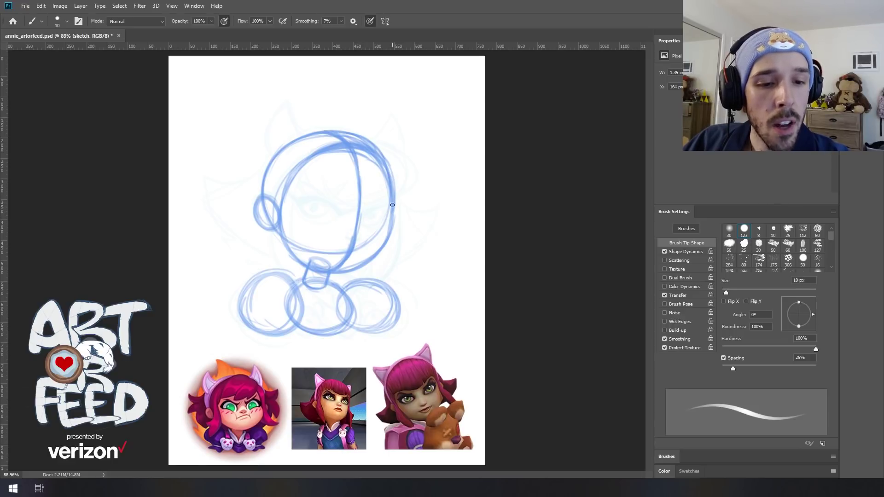
mouse_move(360, 221)
left_mouse_down()
mouse_move(382, 234)
mouse_move(384, 204)
left_mouse_up()
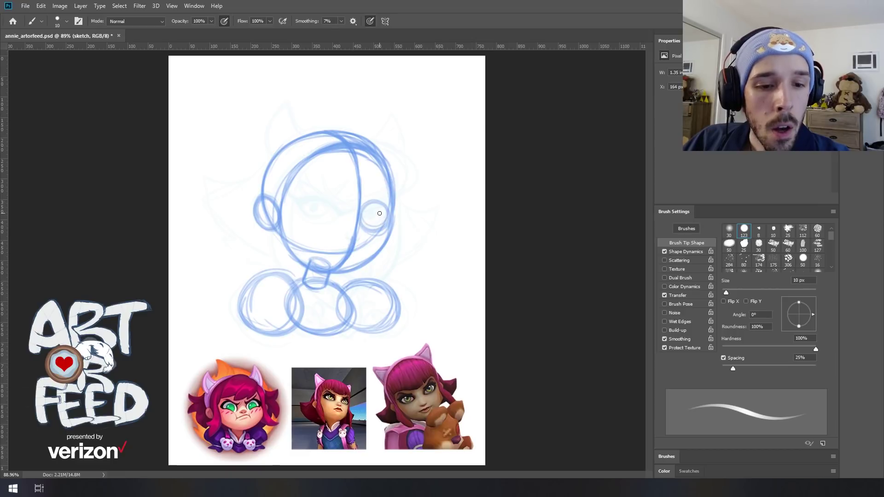
mouse_move(386, 205)
left_mouse_down()
mouse_move(365, 207)
mouse_move(371, 228)
mouse_move(382, 200)
left_mouse_up()
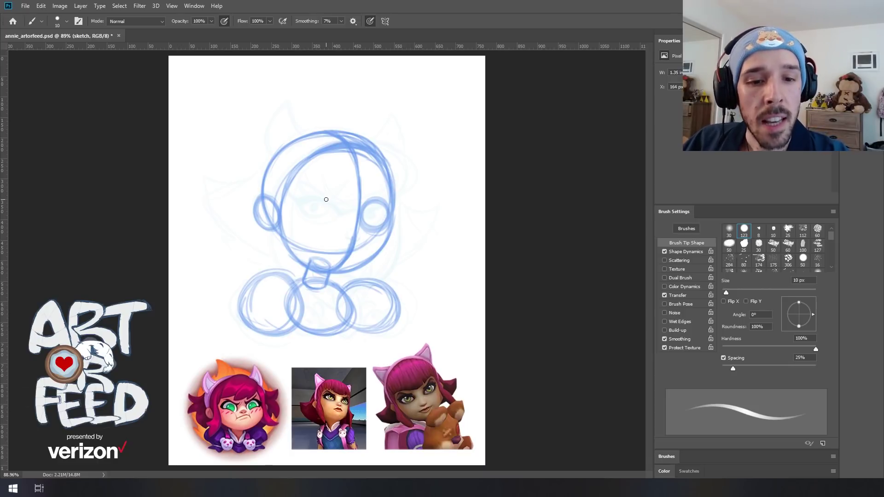
mouse_move(334, 199)
left_mouse_down()
mouse_move(323, 221)
mouse_move(298, 211)
mouse_move(305, 193)
mouse_move(326, 190)
mouse_move(300, 210)
mouse_move(332, 208)
mouse_move(302, 210)
left_mouse_up()
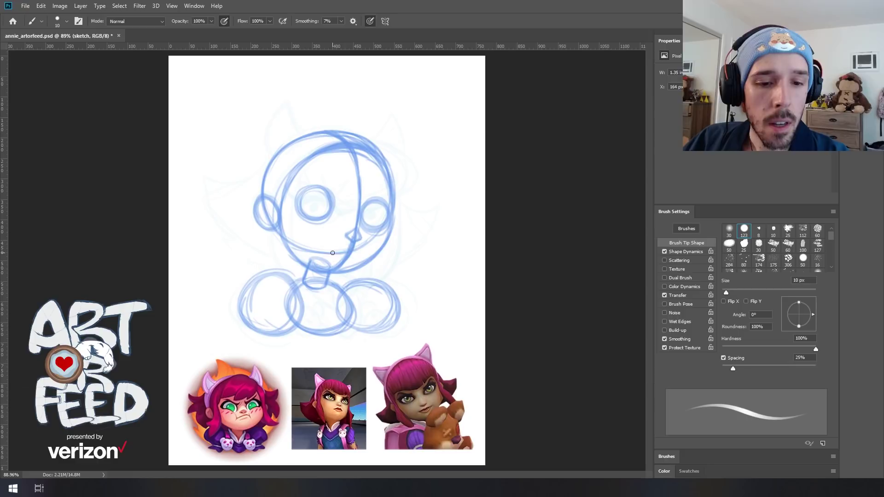
left_click_drag(333, 252, 359, 253)
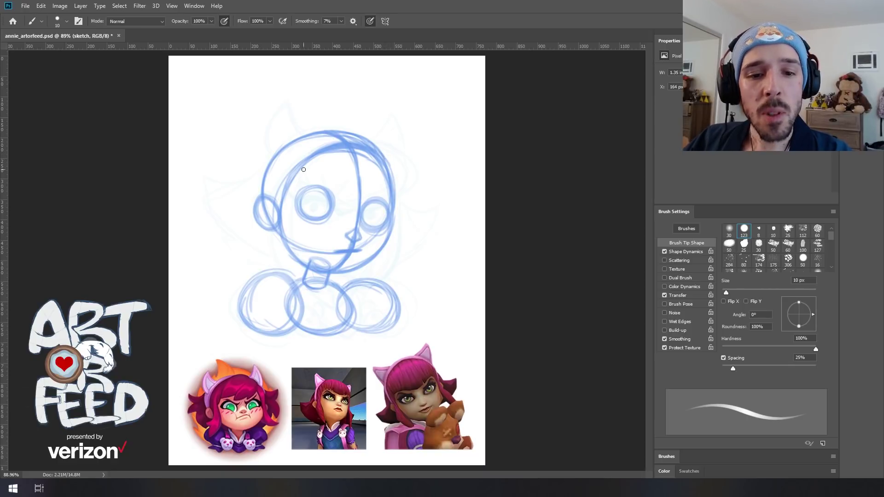
Sketch the bangs as a curved line sweeping across the forehead above the eyes, with the fringe overhanging the face's right side
mouse_move(296, 176)
left_mouse_down()
mouse_move(358, 185)
mouse_move(340, 200)
mouse_move(409, 182)
mouse_move(397, 157)
mouse_move(328, 155)
mouse_move(395, 159)
mouse_move(339, 150)
mouse_move(384, 166)
mouse_move(389, 159)
mouse_move(337, 155)
mouse_move(405, 171)
mouse_move(341, 149)
mouse_move(408, 179)
mouse_move(401, 166)
mouse_move(399, 189)
left_mouse_up()
left_click_drag(312, 194, 358, 202)
left_click_drag(300, 181, 349, 201)
left_click_drag(290, 176, 321, 155)
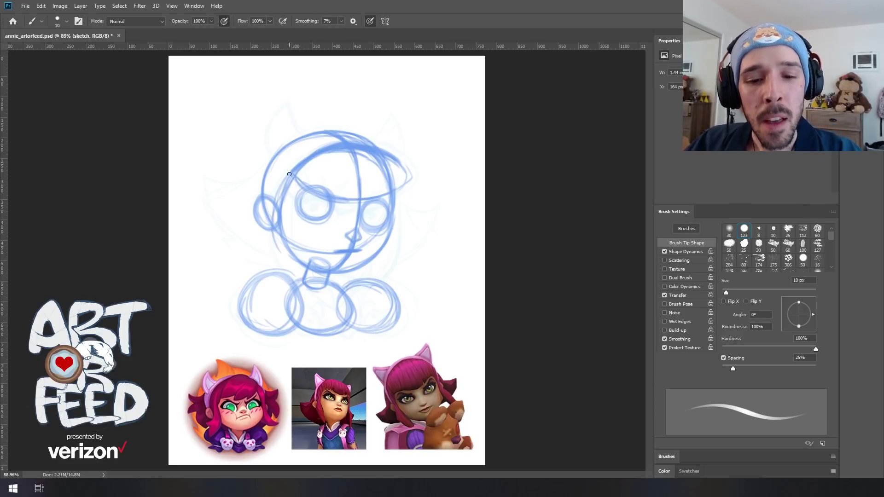
Draw the long hair locks framing both sides of the face, from the bangs down to the jaw
mouse_move(276, 202)
left_mouse_down()
mouse_move(274, 250)
mouse_move(283, 267)
mouse_move(292, 198)
mouse_move(300, 260)
mouse_move(274, 234)
mouse_move(274, 249)
left_mouse_up()
mouse_move(402, 192)
left_mouse_down()
mouse_move(398, 250)
mouse_move(371, 281)
mouse_move(375, 253)
mouse_move(369, 273)
mouse_move(392, 262)
mouse_move(398, 197)
mouse_move(381, 271)
mouse_move(396, 189)
left_mouse_up()
mouse_move(376, 256)
left_mouse_down()
mouse_move(372, 268)
mouse_move(396, 193)
left_mouse_up()
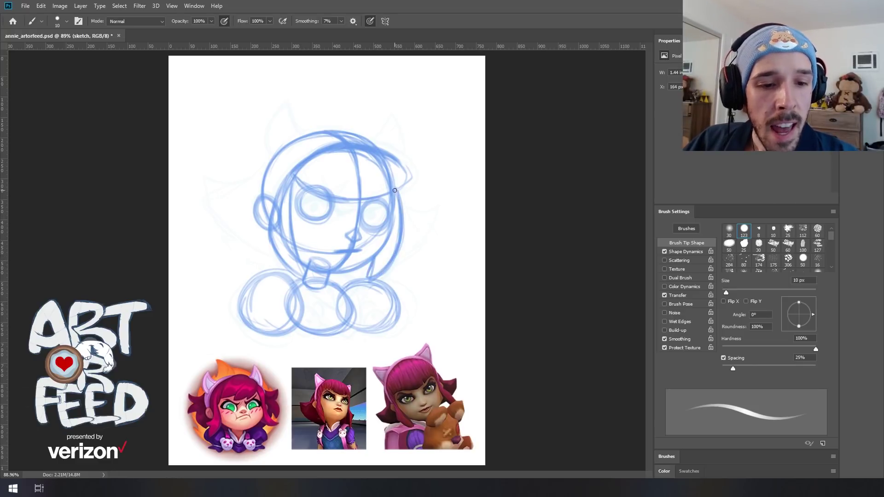
mouse_move(291, 180)
left_mouse_down()
mouse_move(298, 271)
mouse_move(269, 208)
mouse_move(299, 170)
left_mouse_up()
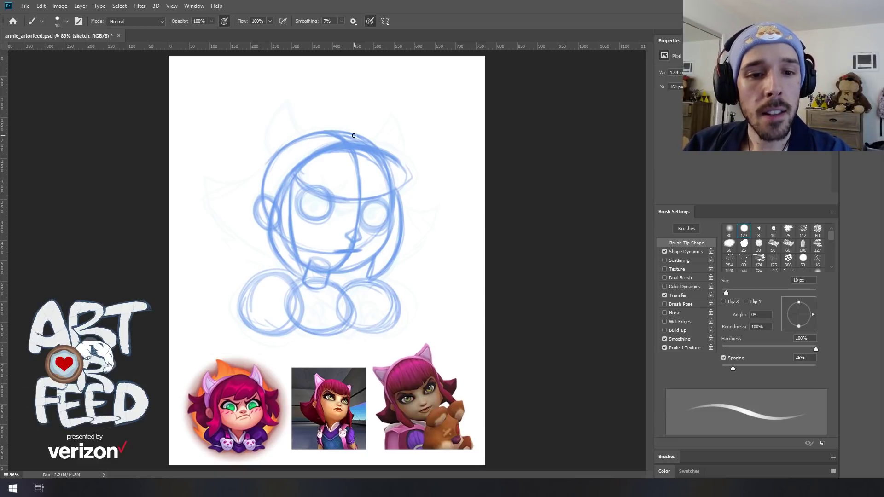
Sketch the pointed, outward-flaring hair tufts on both sides of the head, redoing the left tuft's upper curve
mouse_move(285, 146)
left_mouse_down()
mouse_move(238, 184)
mouse_move(203, 172)
mouse_move(235, 187)
mouse_move(206, 177)
mouse_move(239, 177)
mouse_move(205, 172)
mouse_move(235, 178)
mouse_move(265, 166)
mouse_move(253, 175)
mouse_move(324, 135)
mouse_move(221, 185)
mouse_move(201, 174)
mouse_move(253, 173)
mouse_move(273, 158)
left_mouse_up()
key("ctrl+z")
key("ctrl+z")
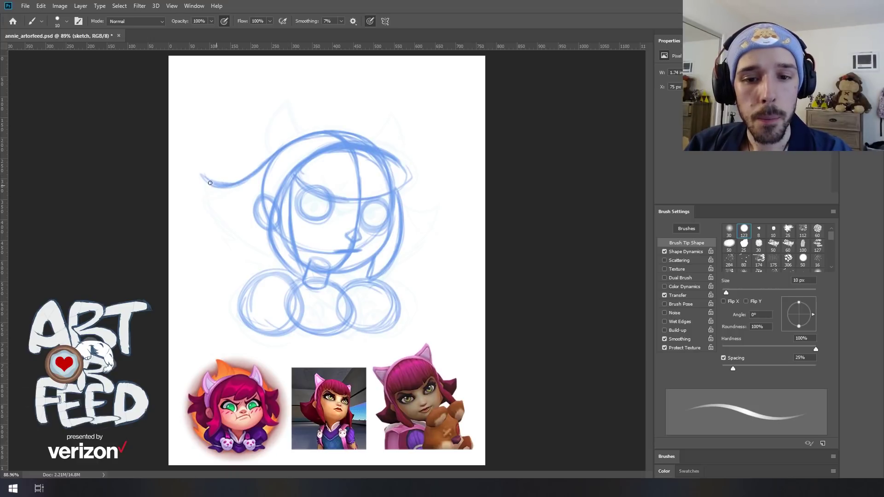
mouse_move(202, 178)
left_mouse_down()
mouse_move(224, 225)
mouse_move(252, 243)
left_mouse_up()
left_click_drag(207, 198, 272, 255)
left_click_drag(215, 216, 258, 254)
mouse_move(211, 193)
left_mouse_down()
mouse_move(255, 250)
mouse_move(208, 176)
mouse_move(250, 249)
mouse_move(233, 229)
mouse_move(272, 254)
left_mouse_up()
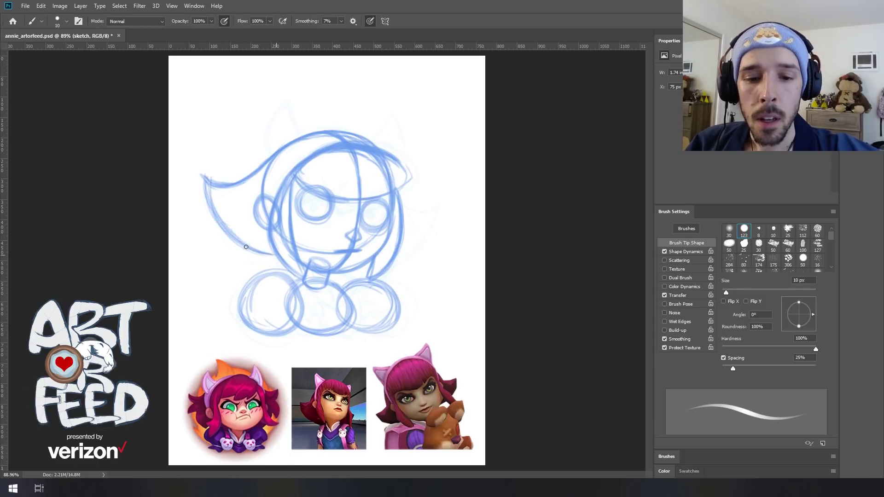
left_click_drag(275, 232, 283, 253)
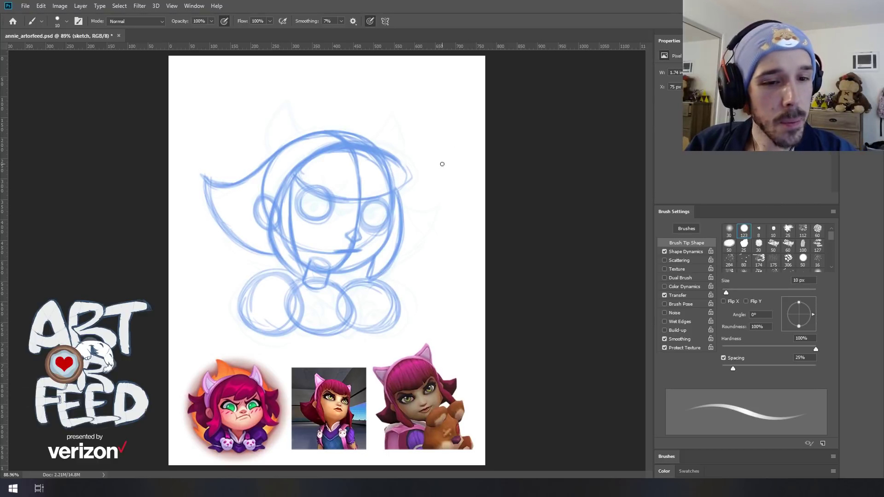
mouse_move(398, 189)
left_mouse_down()
mouse_move(423, 213)
mouse_move(404, 198)
mouse_move(438, 211)
mouse_move(429, 234)
mouse_move(437, 214)
mouse_move(409, 252)
mouse_move(395, 254)
mouse_move(427, 233)
mouse_move(437, 211)
left_mouse_up()
mouse_move(407, 200)
left_mouse_down()
mouse_move(440, 209)
mouse_move(395, 256)
mouse_move(423, 239)
left_mouse_up()
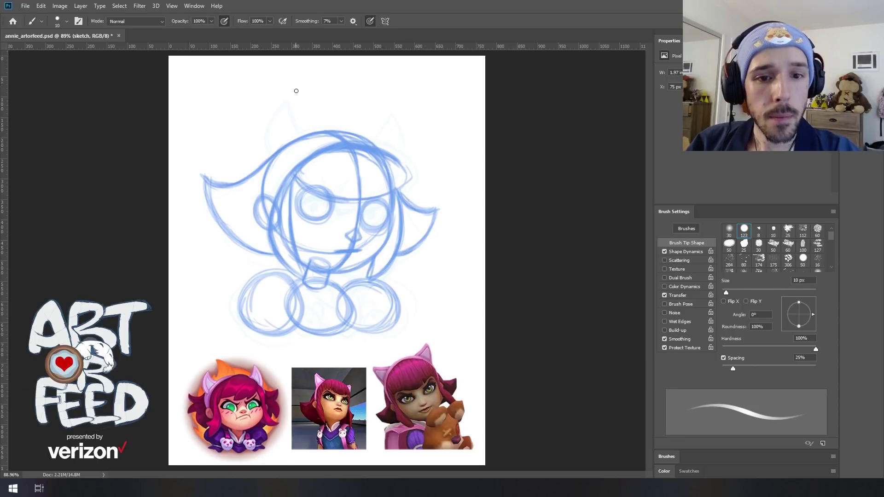
Sketch the tall pointed cat ear above the head's left side, following the faint guide and reinforcing its outer curve
mouse_move(296, 127)
left_mouse_down()
mouse_move(289, 104)
mouse_move(276, 119)
mouse_move(276, 151)
left_mouse_up()
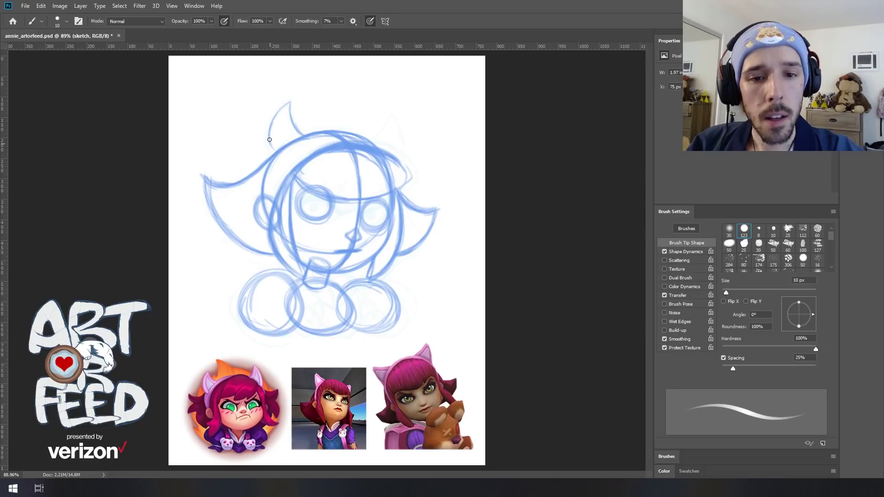
left_click_drag(275, 118, 270, 149)
left_click_drag(288, 102, 270, 147)
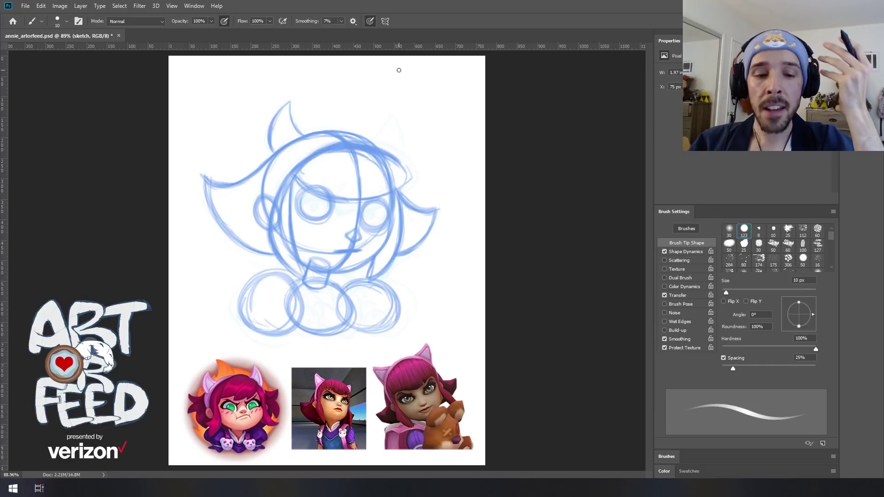
left_click_drag(415, 332, 413, 356)
left_click_drag(413, 356, 420, 346)
key("ctrl+z")
key("ctrl+z")
key("ctrl+z")
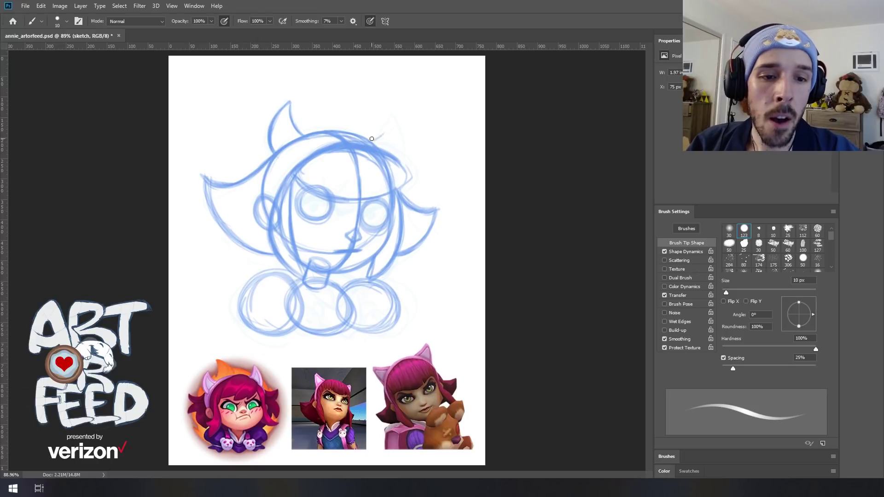
Sketch the matching pointed cat ear above the head's right side, following the faint guide
mouse_move(371, 138)
left_mouse_down()
mouse_move(391, 118)
mouse_move(399, 153)
left_mouse_up()
mouse_move(392, 121)
left_mouse_down()
mouse_move(396, 159)
mouse_move(381, 134)
mouse_move(390, 117)
mouse_move(397, 159)
left_mouse_up()
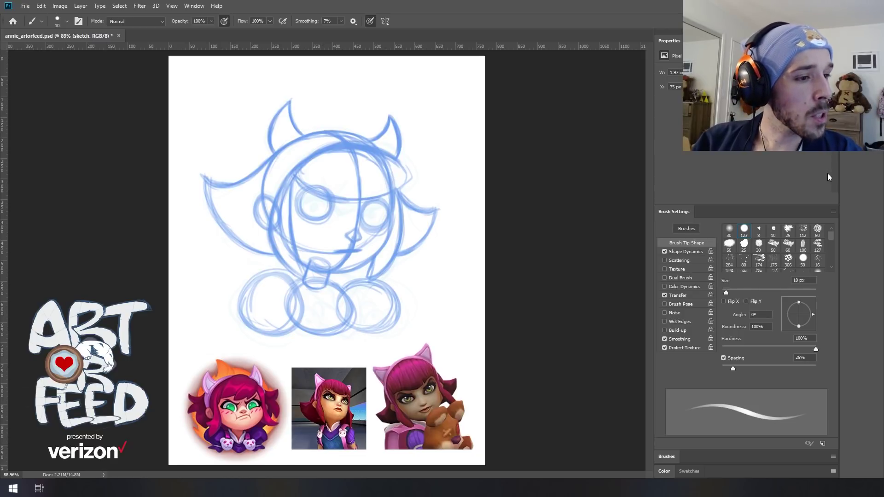
Fade the blue sketch layer and set up a new layer with the Brush in dark maroon for line art
left_click(811, 186)
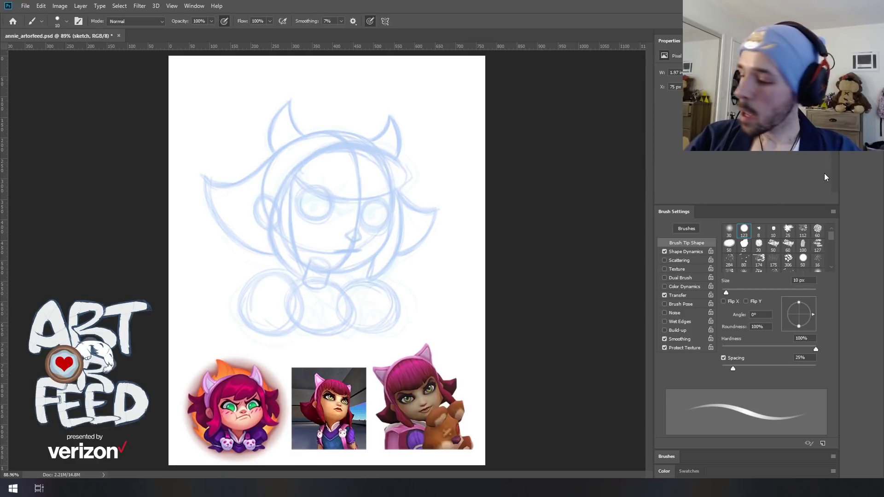
key("ctrl+shift+alt+n")
key("i")
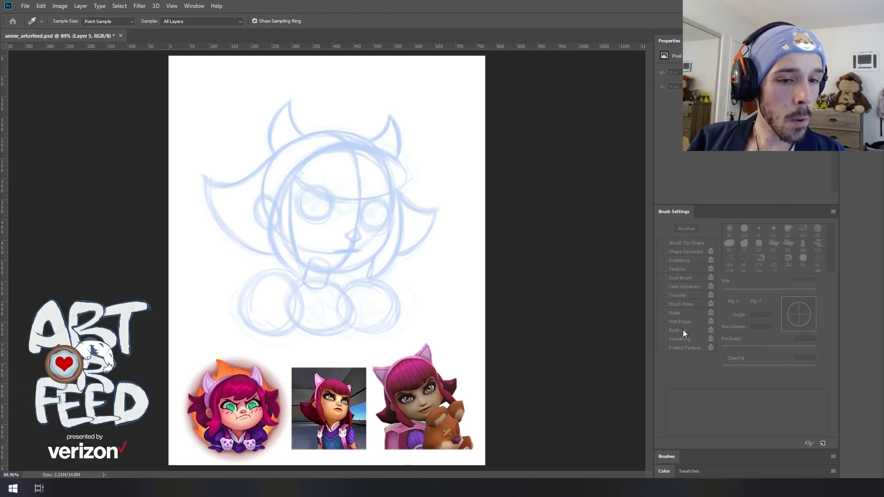
key("b")
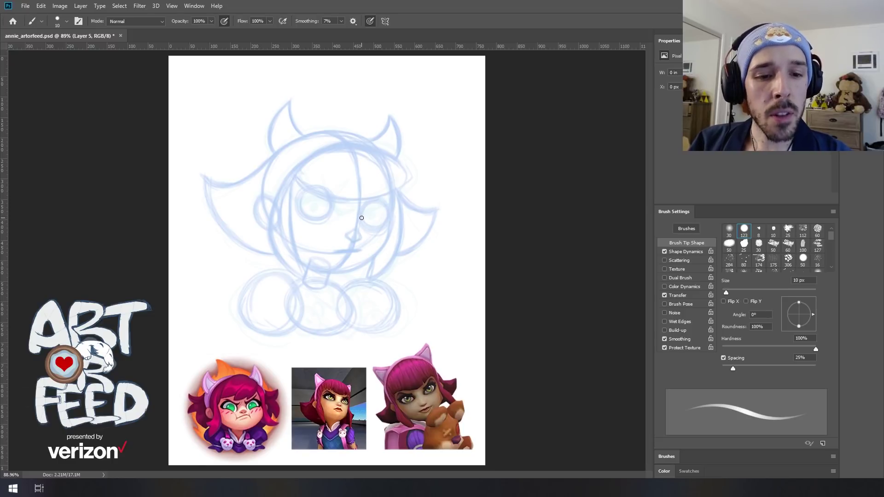
Ink thick curved upper lash lines on both eyes, extending each into a pointed outer wing
left_click_drag(361, 219, 388, 215)
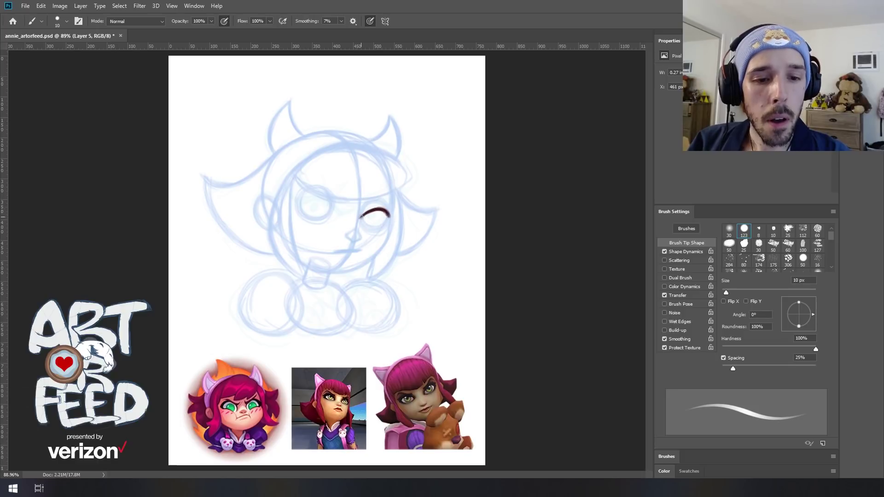
left_click_drag(301, 201, 334, 214)
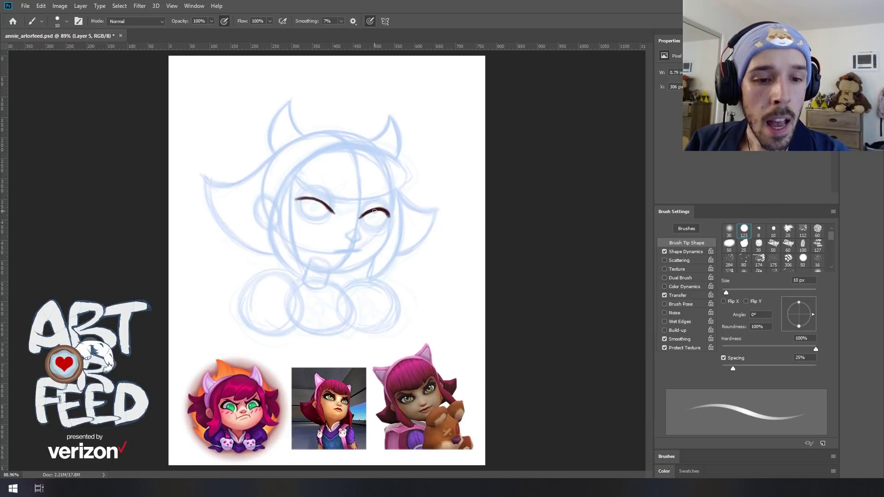
left_click_drag(377, 208, 394, 211)
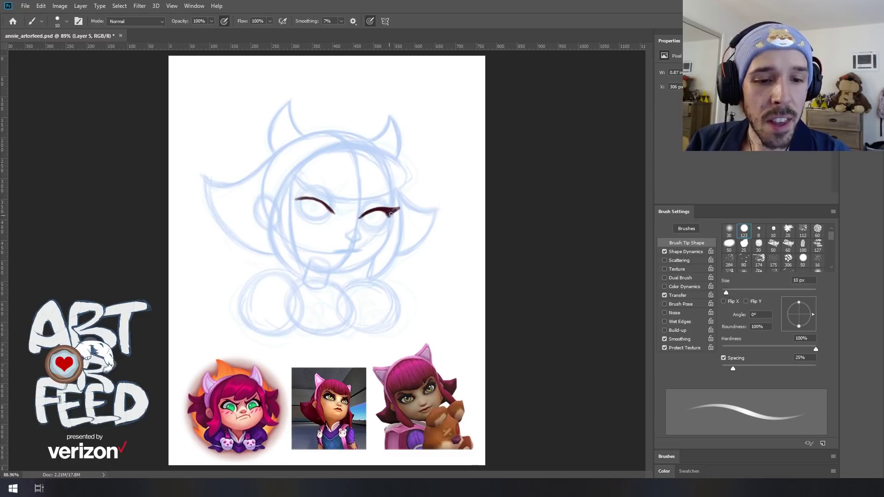
left_click_drag(287, 188, 326, 206)
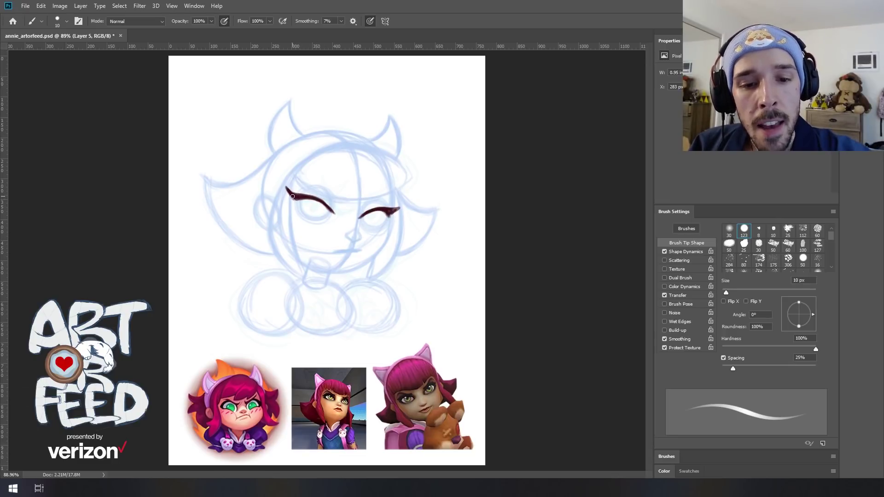
mouse_move(298, 196)
left_mouse_down()
mouse_move(307, 219)
mouse_move(288, 189)
left_mouse_up()
mouse_move(360, 220)
left_mouse_down()
mouse_move(378, 211)
mouse_move(398, 222)
left_mouse_up()
key("ctrl+z")
key("ctrl+z")
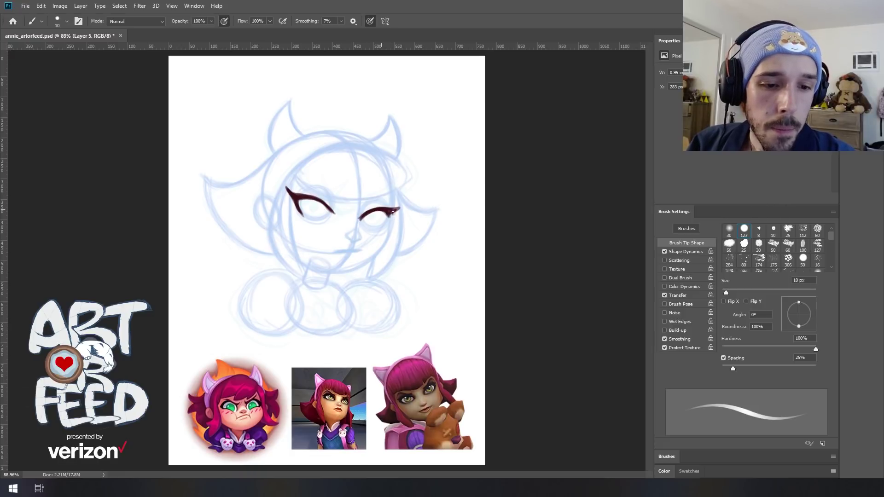
Ink the right eye's outer corner curving down from the lash wing and refine both eyes' inner corners
left_click_drag(390, 215, 382, 227)
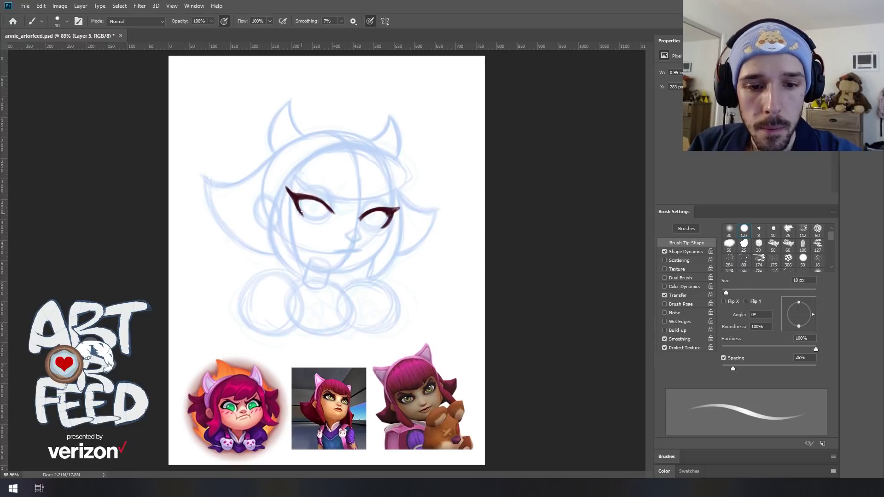
left_click_drag(323, 201, 332, 213)
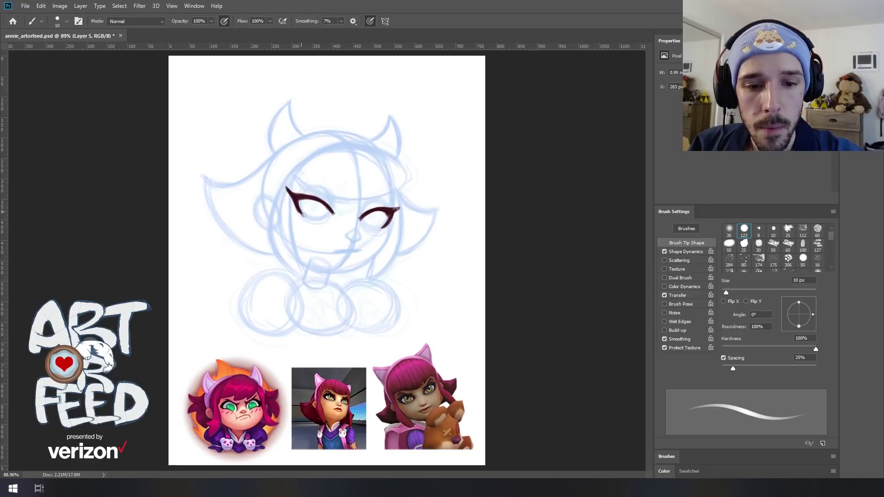
left_click_drag(371, 213, 360, 222)
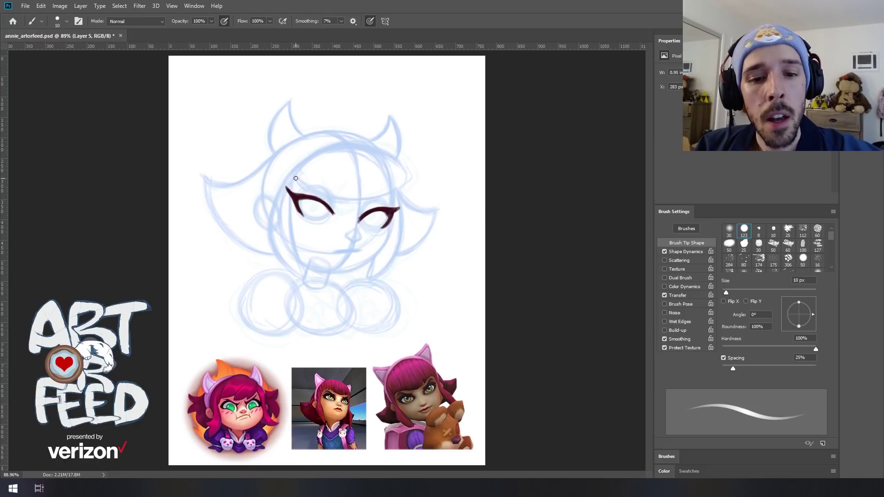
Ink thick, angry eyebrows slanting down toward the nose above both eyes
mouse_move(293, 176)
left_mouse_down()
mouse_move(310, 190)
mouse_move(293, 177)
mouse_move(336, 213)
mouse_move(341, 208)
mouse_move(352, 208)
left_mouse_up()
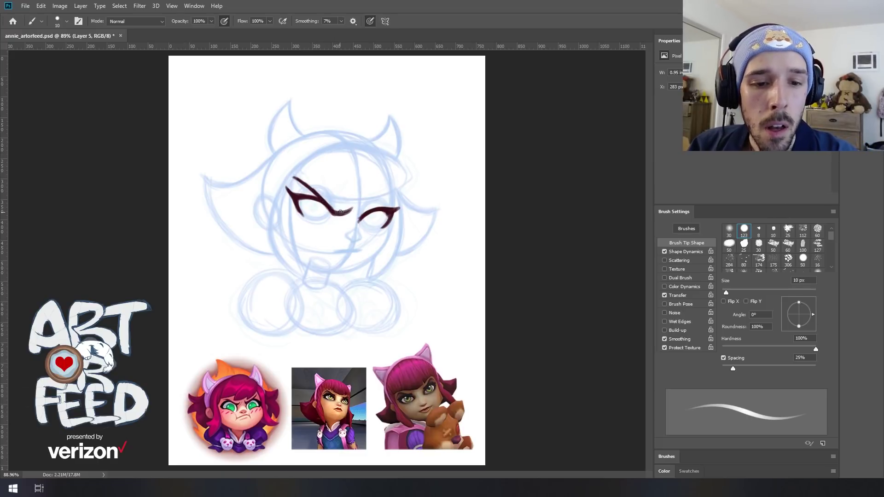
left_click_drag(293, 178, 335, 212)
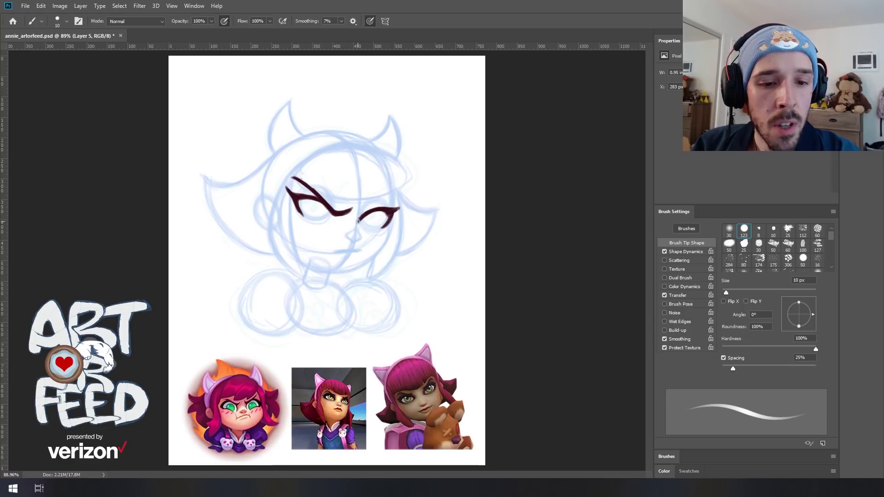
mouse_move(372, 204)
left_mouse_down()
mouse_move(359, 216)
mouse_move(400, 190)
left_mouse_up()
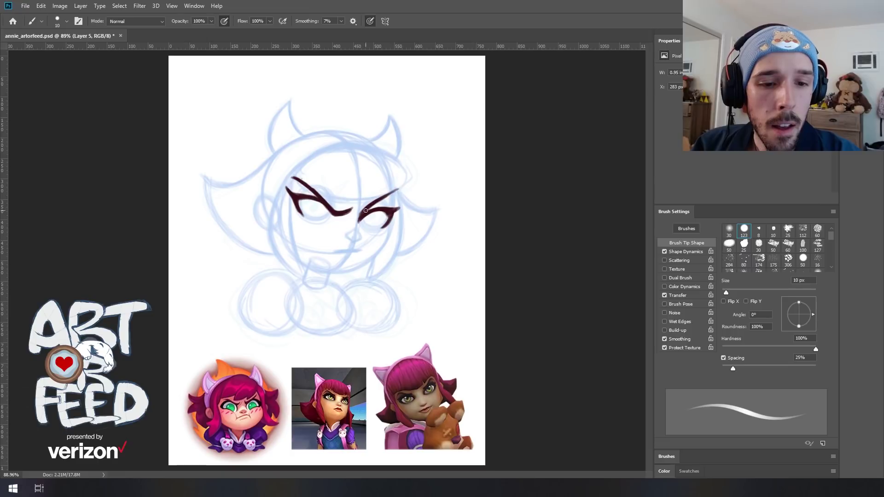
left_click_drag(363, 214, 398, 189)
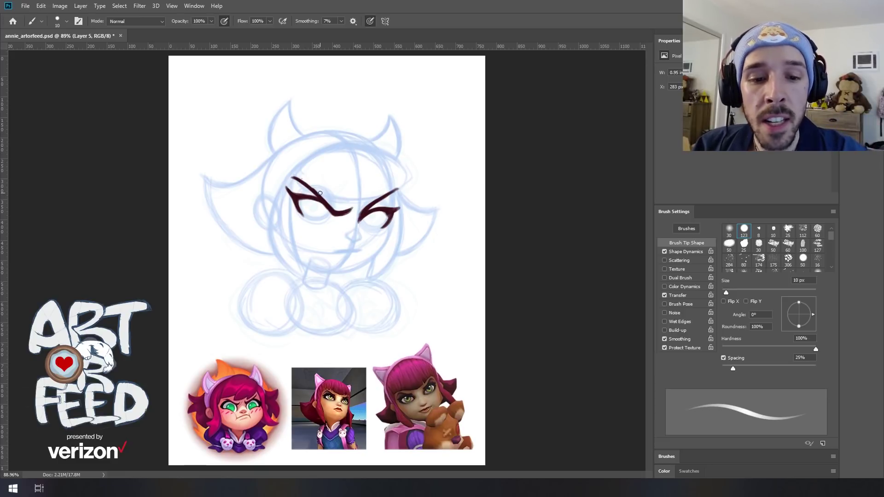
Draw the lower lids and shaded irises in both eyes, undoing the first large iris circle on the left eye
mouse_move(297, 200)
left_mouse_down()
mouse_move(324, 196)
mouse_move(307, 215)
mouse_move(300, 194)
mouse_move(322, 190)
left_mouse_up()
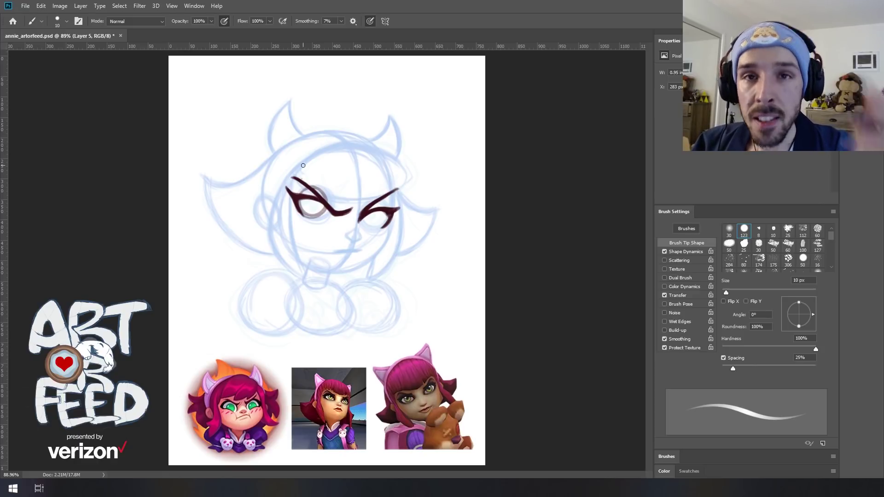
key("ctrl+z")
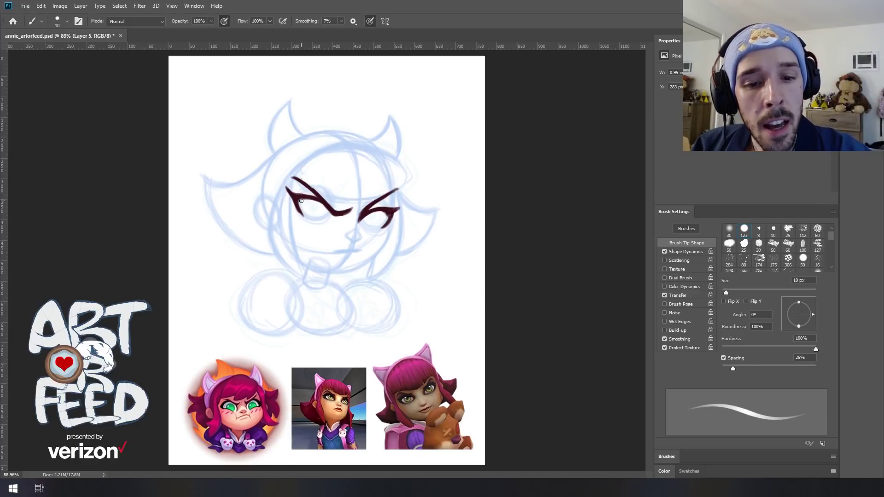
mouse_move(321, 207)
left_mouse_down()
mouse_move(306, 216)
mouse_move(322, 211)
mouse_move(314, 203)
left_mouse_up()
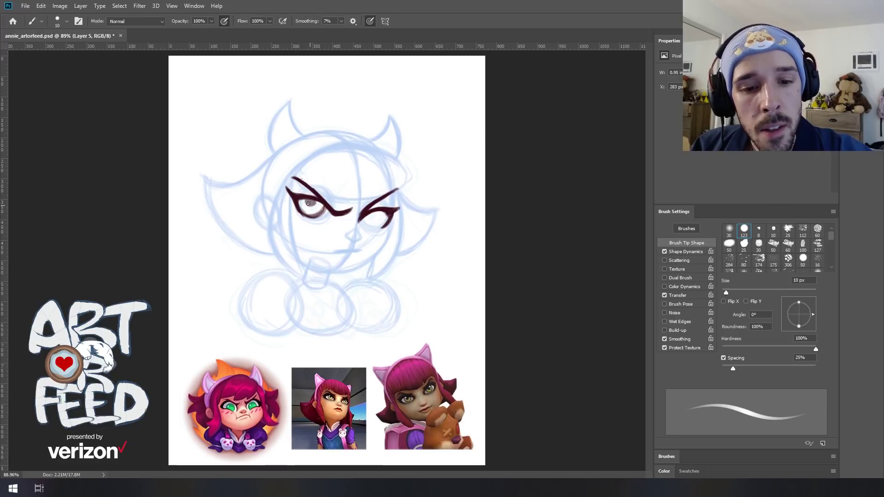
mouse_move(316, 203)
left_mouse_down()
mouse_move(308, 206)
mouse_move(317, 205)
left_mouse_up()
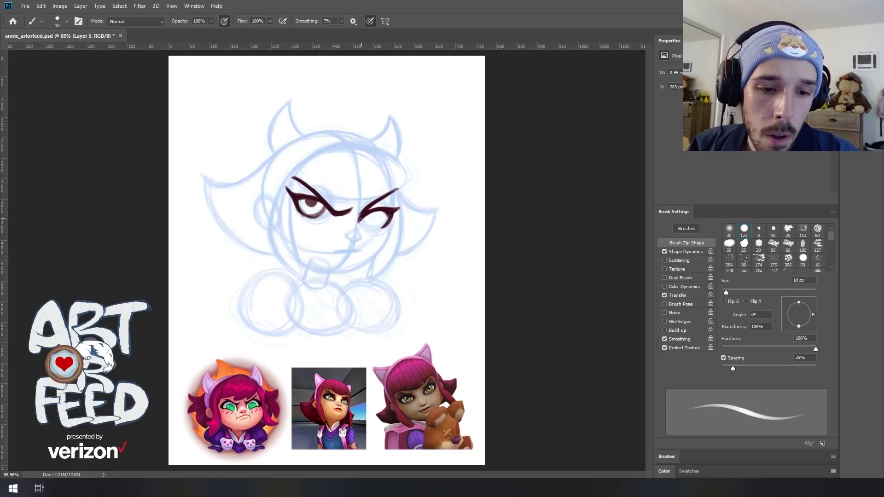
mouse_move(372, 220)
left_mouse_down()
mouse_move(365, 228)
mouse_move(380, 211)
left_mouse_up()
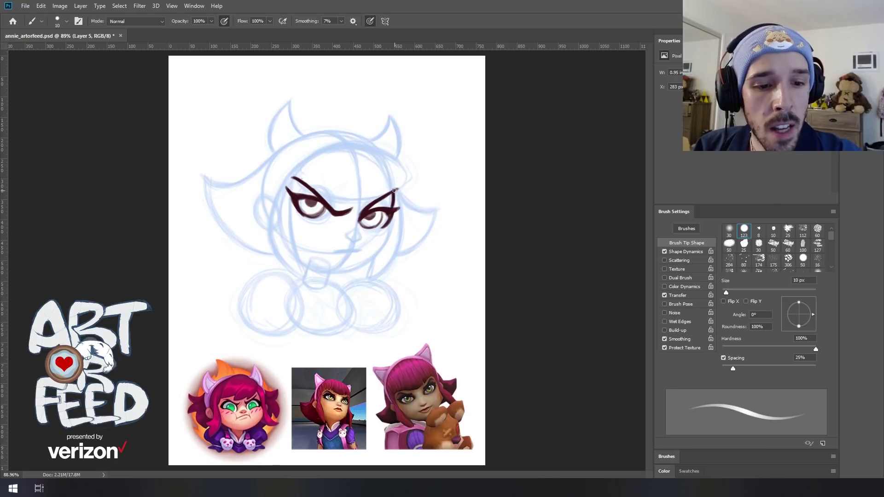
Ink the face contour from the right eyebrow down the cheek and around the chin to the left jaw, redoing the right jaw stroke
mouse_move(392, 220)
left_mouse_down()
mouse_move(373, 258)
mouse_move(392, 224)
mouse_move(376, 257)
mouse_move(388, 241)
mouse_move(357, 271)
left_mouse_up()
key("ctrl+z")
key("ctrl+z")
key("ctrl+z")
left_click_drag(377, 256, 350, 273)
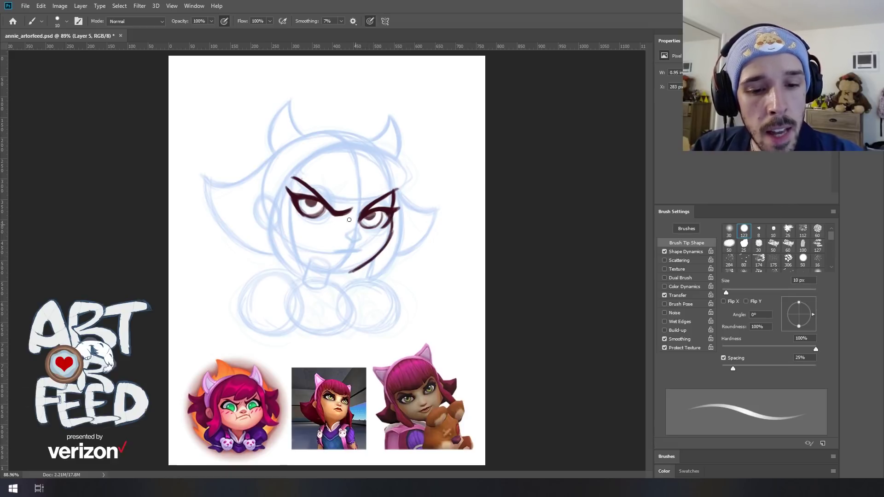
mouse_move(288, 246)
left_mouse_down()
mouse_move(326, 273)
mouse_move(355, 269)
left_mouse_up()
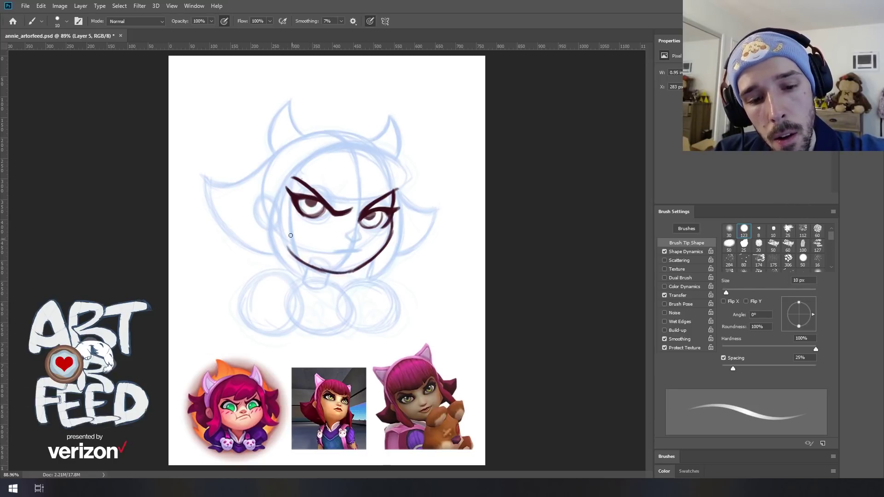
mouse_move(291, 253)
left_mouse_down()
mouse_move(342, 275)
mouse_move(305, 261)
mouse_move(354, 269)
left_mouse_up()
left_click_drag(300, 257, 327, 273)
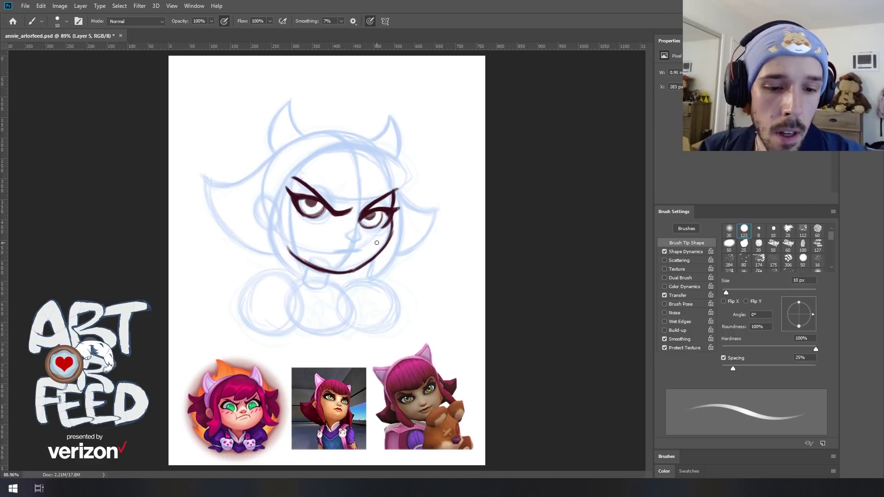
left_click_drag(394, 214, 377, 259)
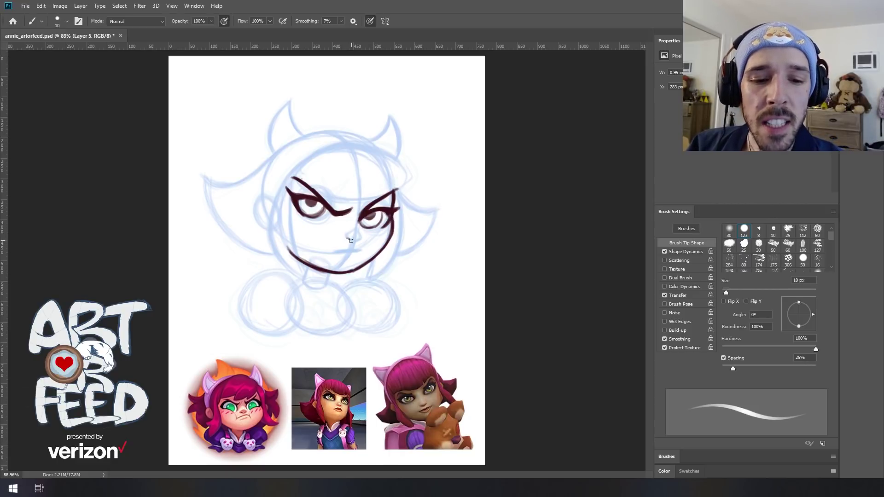
Ink the small nose, a short straight mouth line and a shorter lower-lip line beneath it
left_click_drag(347, 238, 356, 241)
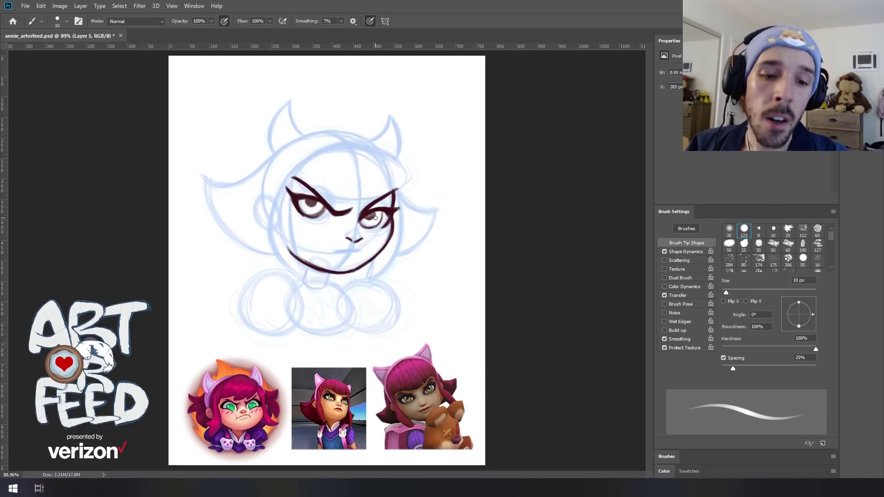
mouse_move(353, 243)
left_mouse_down()
mouse_move(365, 238)
mouse_move(344, 253)
mouse_move(358, 251)
mouse_move(333, 254)
left_mouse_up()
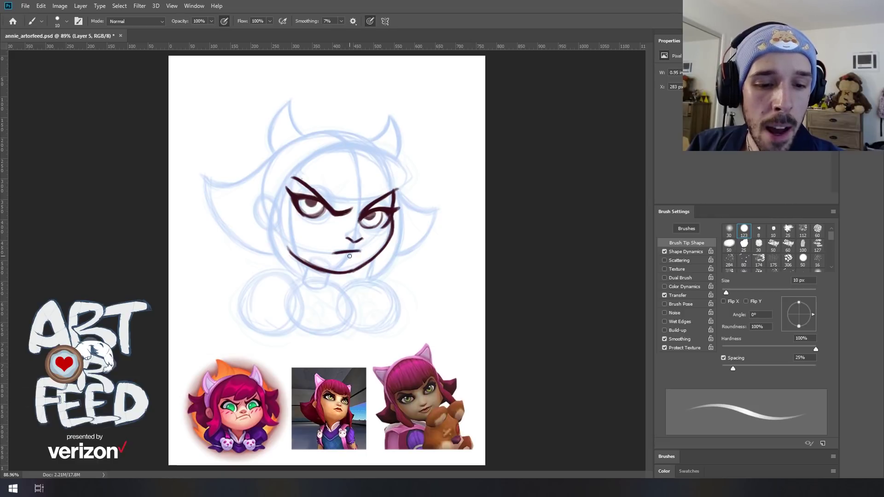
left_click_drag(353, 256, 346, 257)
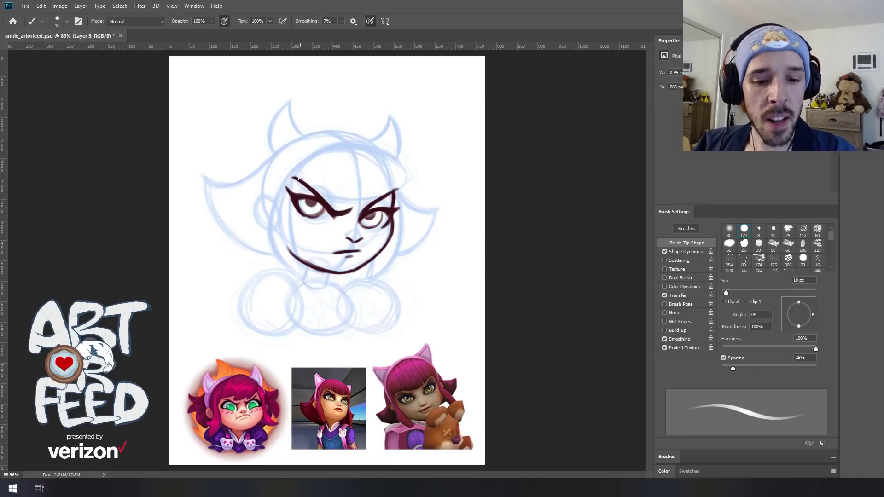
Ink the long hair lock framing the face's left side, from the eyebrow's outer end to a point below the jaw
left_click_drag(294, 179, 295, 242)
left_click_drag(291, 198, 305, 272)
mouse_move(280, 192)
left_mouse_down()
mouse_move(274, 248)
mouse_move(283, 264)
left_mouse_up()
left_click_drag(273, 207, 284, 265)
mouse_move(272, 229)
left_mouse_down()
mouse_move(288, 268)
mouse_move(314, 288)
left_mouse_up()
left_click_drag(299, 251, 308, 284)
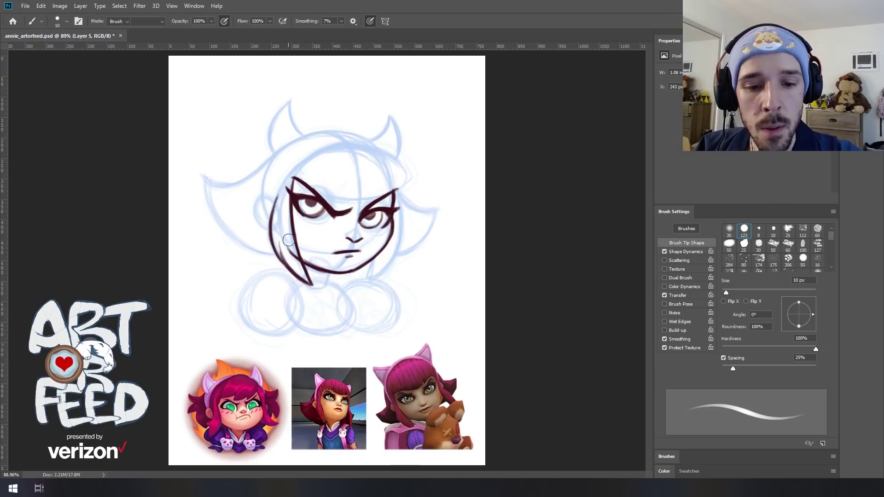
key("e")
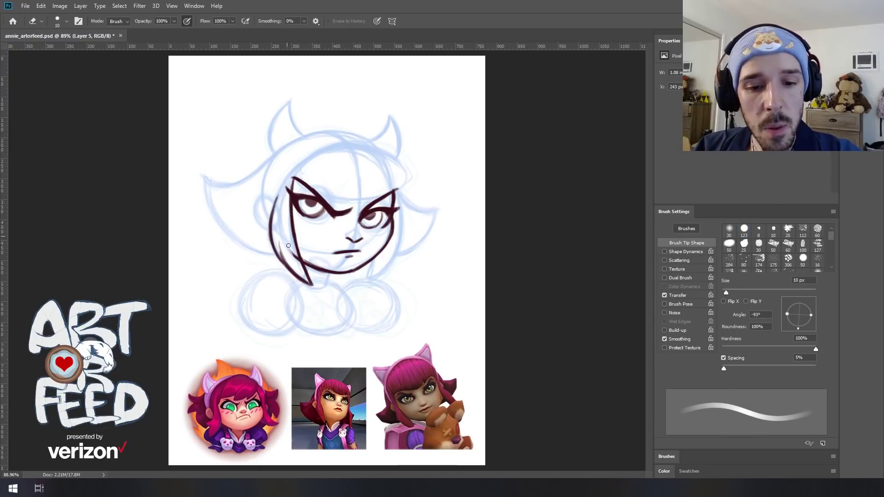
key("b")
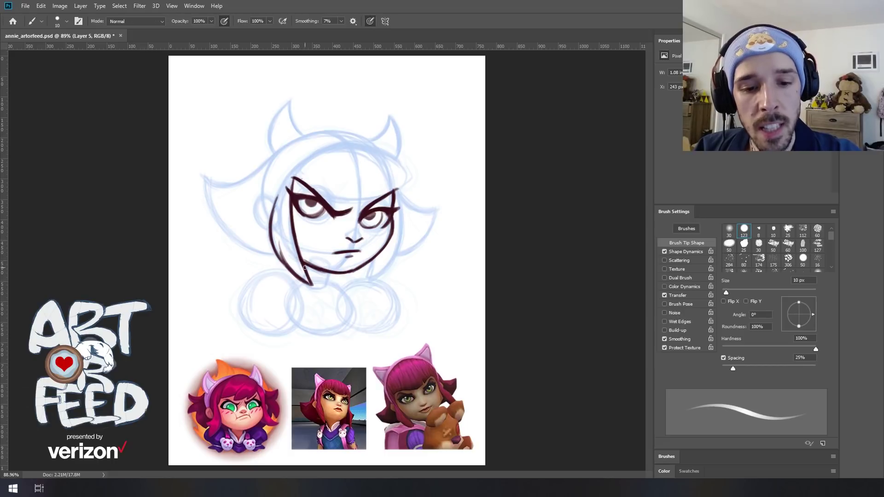
left_click_drag(280, 240, 289, 266)
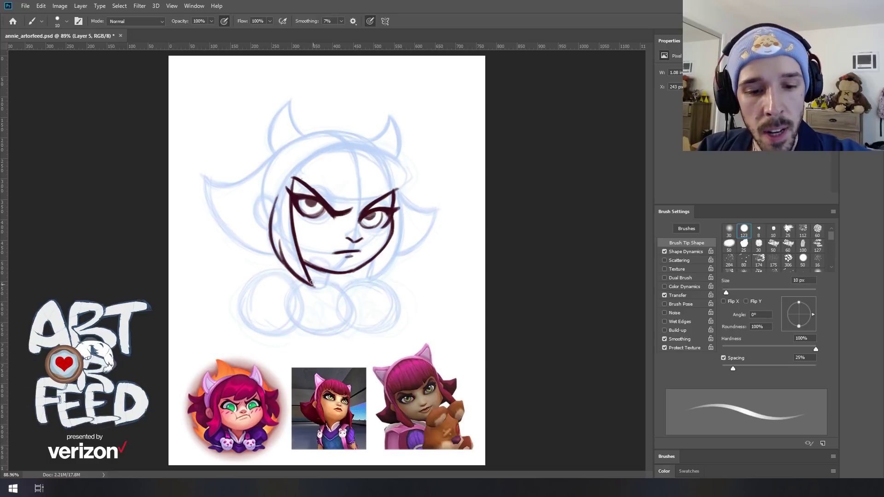
Ink the hair lock framing the face's right side, from the eyebrow's outer end to a point below the jaw
mouse_move(401, 199)
left_mouse_down()
mouse_move(397, 256)
mouse_move(371, 282)
left_mouse_up()
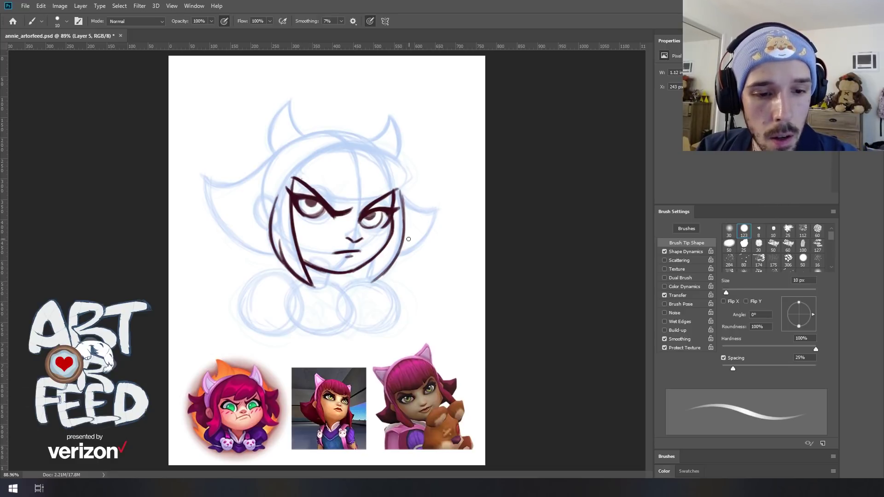
mouse_move(377, 260)
left_mouse_down()
mouse_move(364, 288)
mouse_move(388, 270)
mouse_move(365, 282)
left_mouse_up()
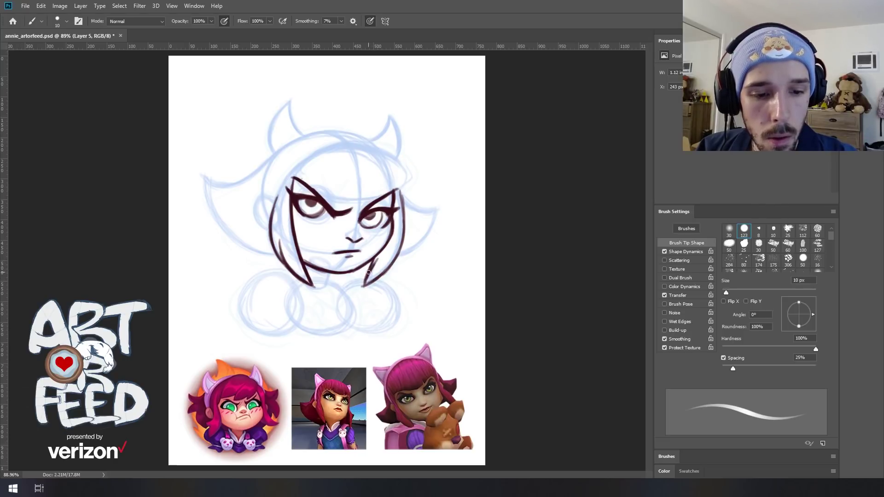
left_click_drag(406, 201, 406, 241)
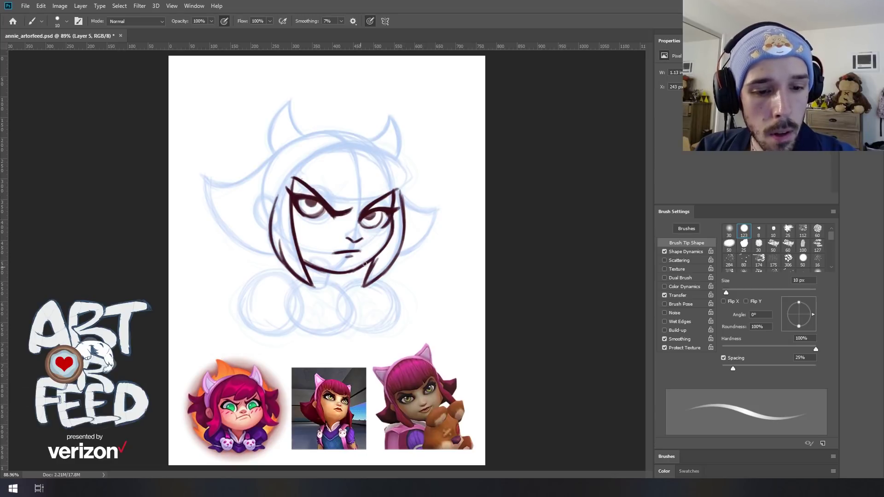
Ink the headband's front curve from the left hair lock over the forehead, and outline the ear on the face's left side
mouse_move(276, 197)
left_mouse_down()
mouse_move(316, 153)
mouse_move(297, 165)
mouse_move(366, 139)
left_mouse_up()
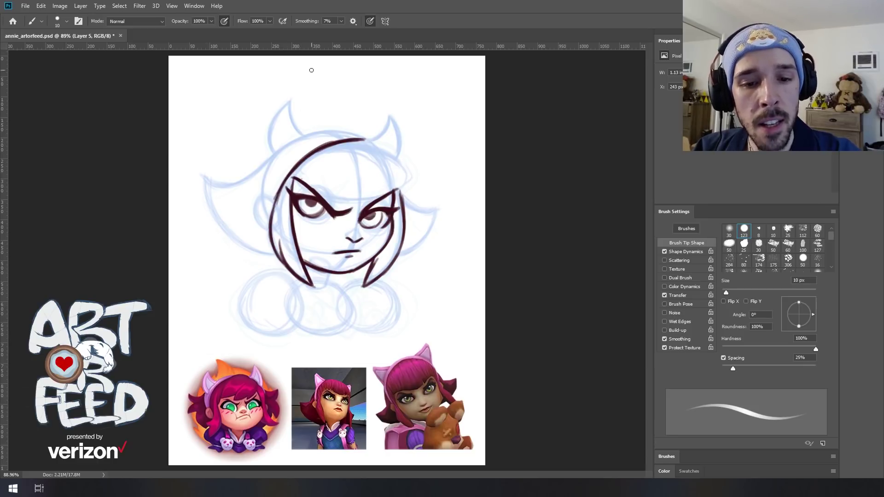
left_click_drag(280, 198, 277, 249)
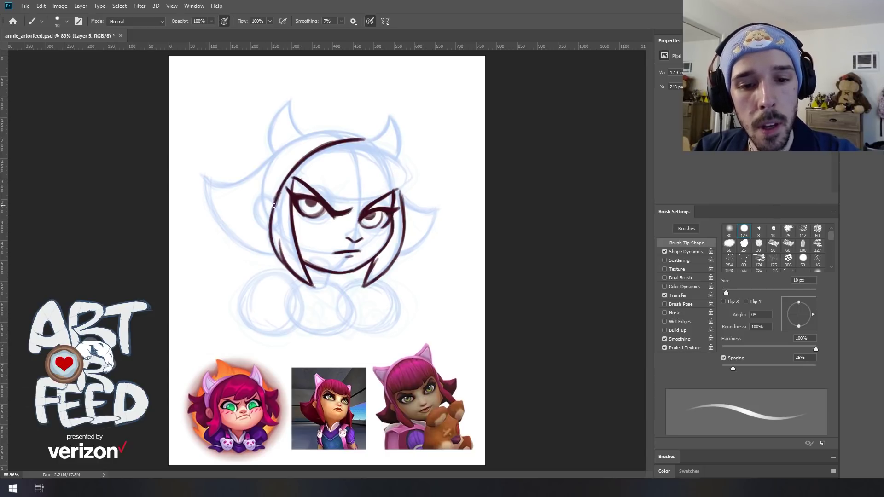
mouse_move(275, 203)
left_mouse_down()
mouse_move(265, 225)
mouse_move(271, 231)
mouse_move(257, 214)
mouse_move(260, 201)
mouse_move(276, 204)
mouse_move(259, 213)
mouse_move(273, 211)
left_mouse_up()
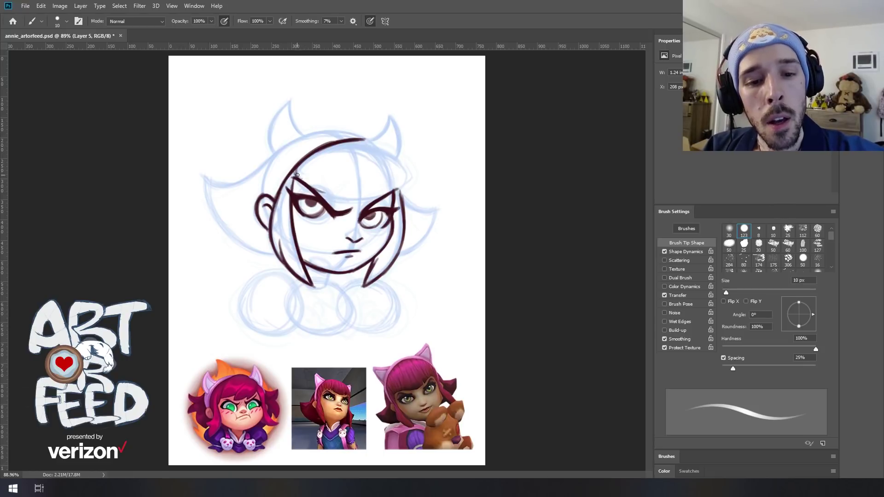
Ink the jagged fringe sweeping down to a point between the eyebrows, and the rounded hair edge on the forehead's right side
mouse_move(300, 178)
left_mouse_down()
mouse_move(332, 196)
mouse_move(316, 178)
left_mouse_up()
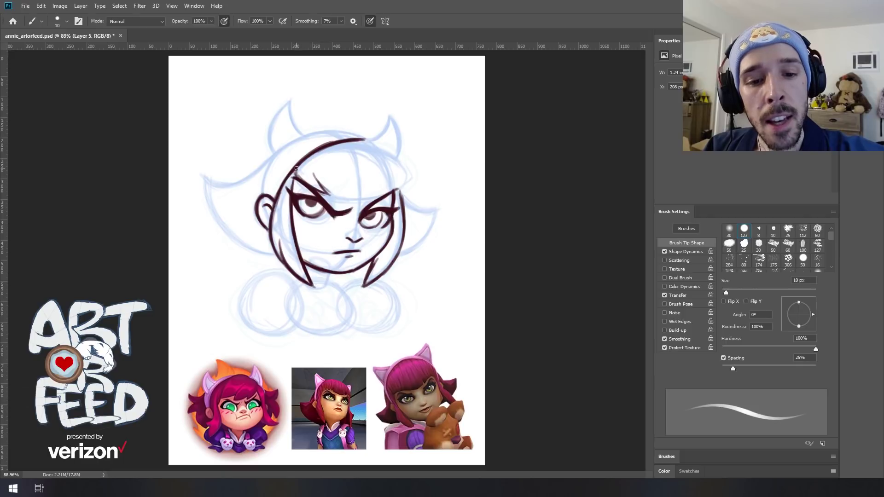
mouse_move(318, 178)
left_mouse_down()
mouse_move(343, 198)
mouse_move(317, 177)
mouse_move(361, 201)
left_mouse_up()
mouse_move(349, 140)
left_mouse_down()
mouse_move(392, 157)
mouse_move(394, 150)
mouse_move(405, 172)
left_mouse_up()
mouse_move(376, 145)
left_mouse_down()
mouse_move(406, 173)
mouse_move(401, 189)
left_mouse_up()
left_click_drag(399, 155, 408, 184)
mouse_move(408, 178)
left_mouse_down()
mouse_move(362, 202)
mouse_move(377, 195)
mouse_move(360, 201)
mouse_move(355, 178)
mouse_move(346, 197)
mouse_move(362, 202)
mouse_move(339, 181)
mouse_move(351, 200)
left_mouse_up()
key("e")
key("b")
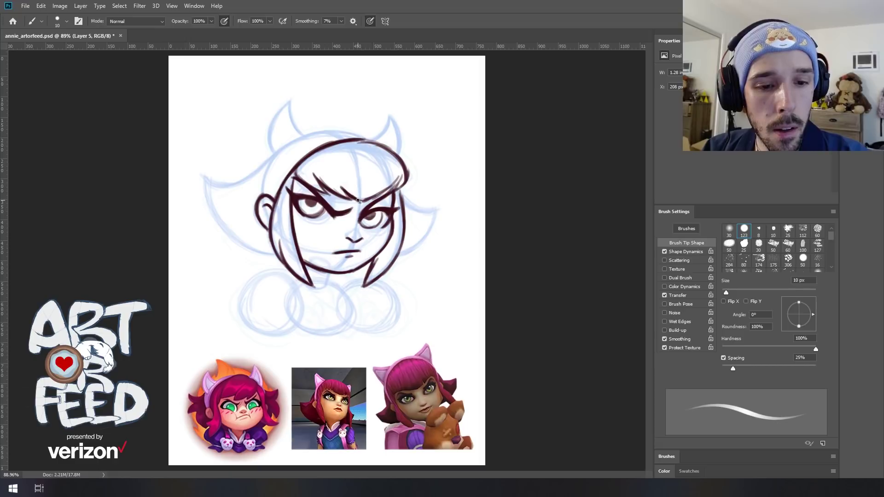
mouse_move(366, 199)
left_mouse_down()
mouse_move(398, 179)
mouse_move(388, 189)
mouse_move(396, 182)
mouse_move(401, 192)
left_mouse_up()
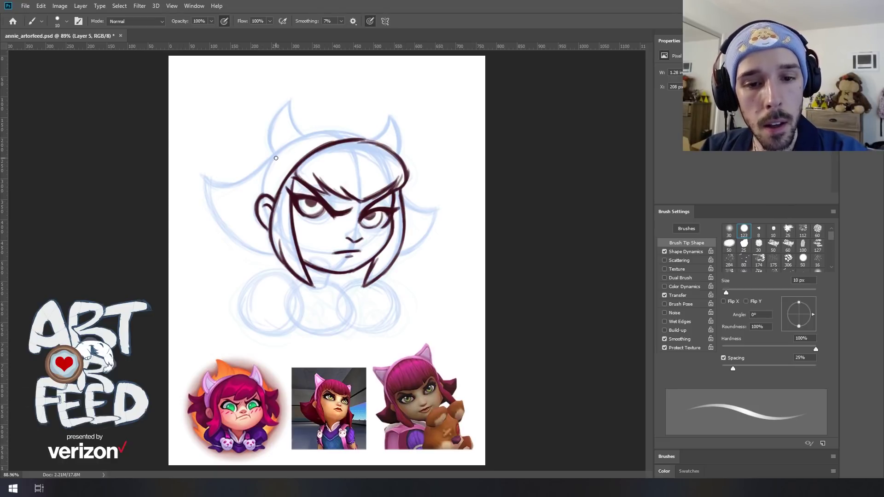
Ink the headband's outer left edge from the ear upward, and outline the curved, pointed left horn
mouse_move(277, 155)
left_mouse_down()
mouse_move(260, 195)
mouse_move(264, 178)
left_mouse_up()
left_click_drag(269, 170, 262, 192)
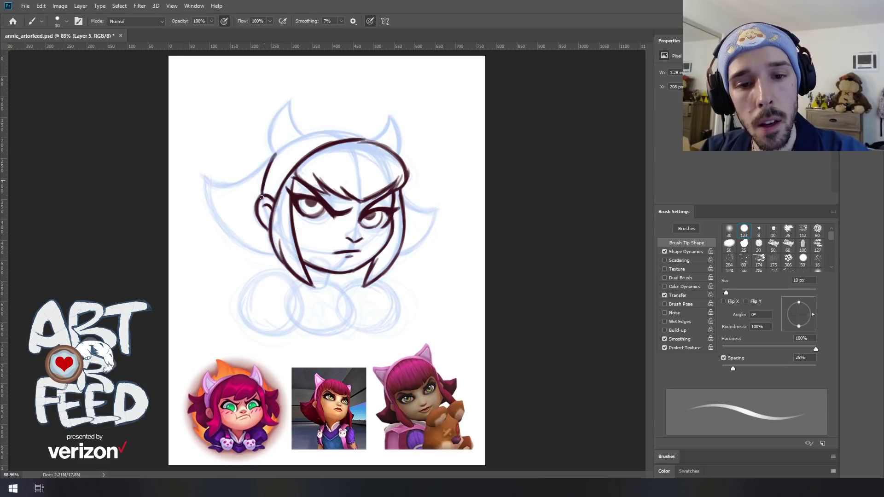
mouse_move(276, 150)
left_mouse_down()
mouse_move(296, 96)
mouse_move(301, 131)
left_mouse_up()
mouse_move(292, 96)
left_mouse_down()
mouse_move(308, 135)
mouse_move(276, 116)
mouse_move(280, 109)
left_mouse_up()
mouse_move(269, 135)
left_mouse_down()
mouse_move(292, 96)
mouse_move(288, 102)
left_mouse_up()
left_click_drag(292, 97, 308, 137)
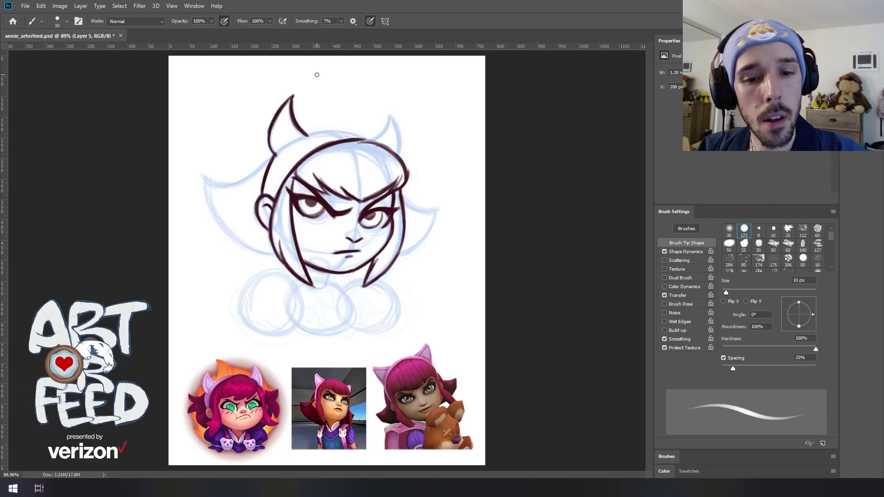
Ink the headband's upper edge from the left horn to the right horn's base, undoing the first two strokes and an erasure
mouse_move(307, 135)
left_mouse_down()
mouse_move(348, 133)
mouse_move(382, 152)
mouse_move(374, 141)
left_mouse_up()
key("ctrl+z")
mouse_move(329, 130)
left_mouse_down()
mouse_move(358, 132)
mouse_move(378, 149)
mouse_move(365, 138)
left_mouse_up()
key("ctrl+z")
left_click_drag(311, 135, 368, 138)
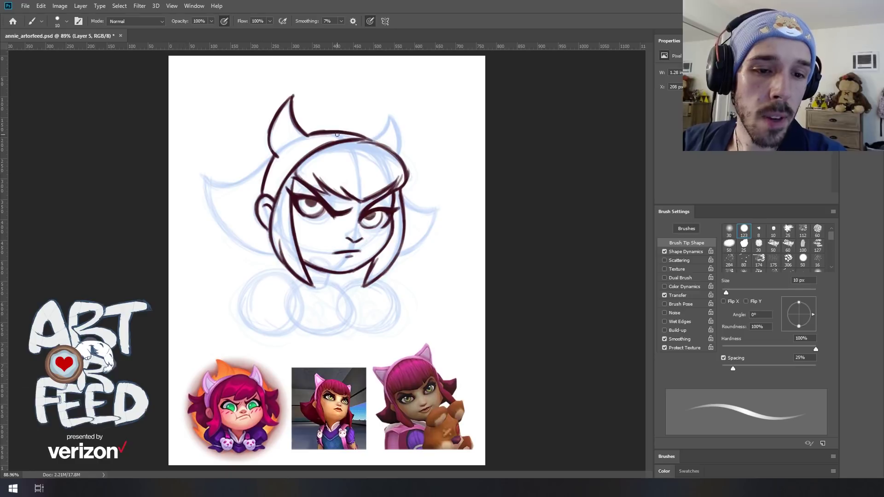
key("e")
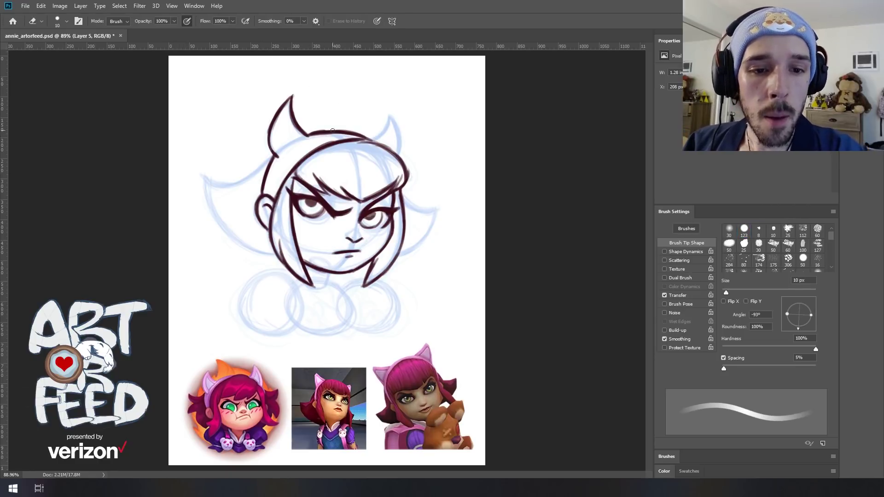
mouse_move(306, 141)
left_mouse_down()
mouse_move(339, 132)
mouse_move(372, 142)
left_mouse_up()
key("b")
key("ctrl+z")
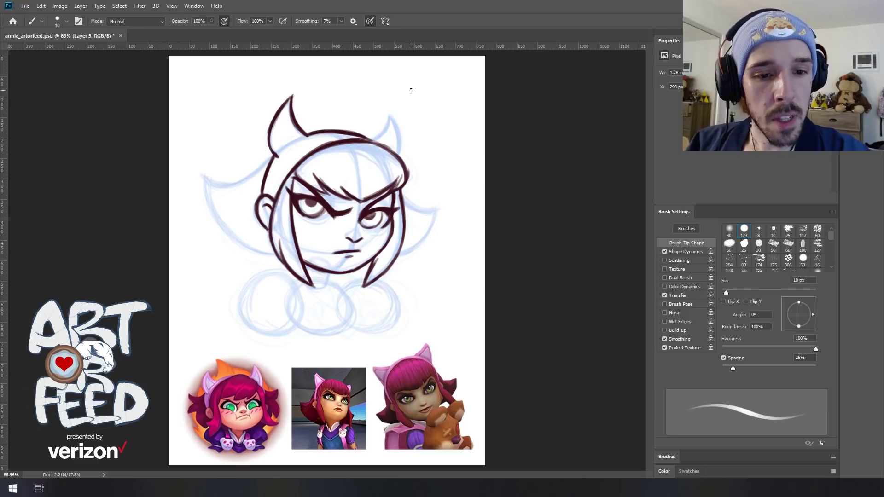
Ink the smaller right horn down to the headband, and clean up the headband line with the Eraser
mouse_move(369, 138)
left_mouse_down()
mouse_move(389, 115)
mouse_move(402, 147)
left_mouse_up()
left_click_drag(390, 116, 401, 146)
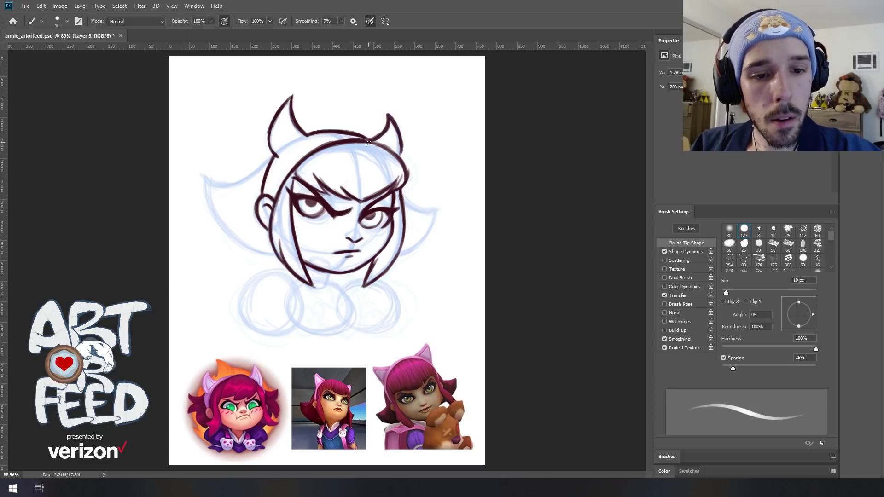
key("e")
left_click_drag(336, 139, 310, 148)
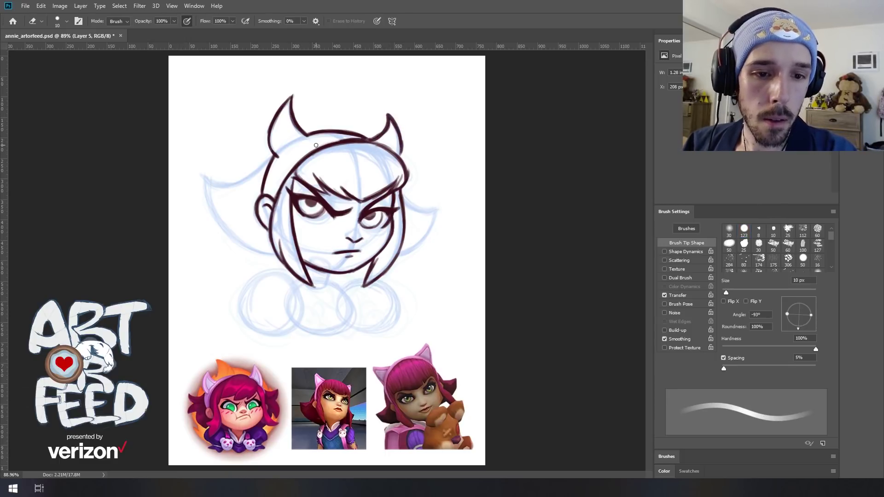
key("b")
mouse_move(394, 125)
left_mouse_down()
mouse_move(401, 156)
mouse_move(390, 151)
mouse_move(406, 179)
left_mouse_up()
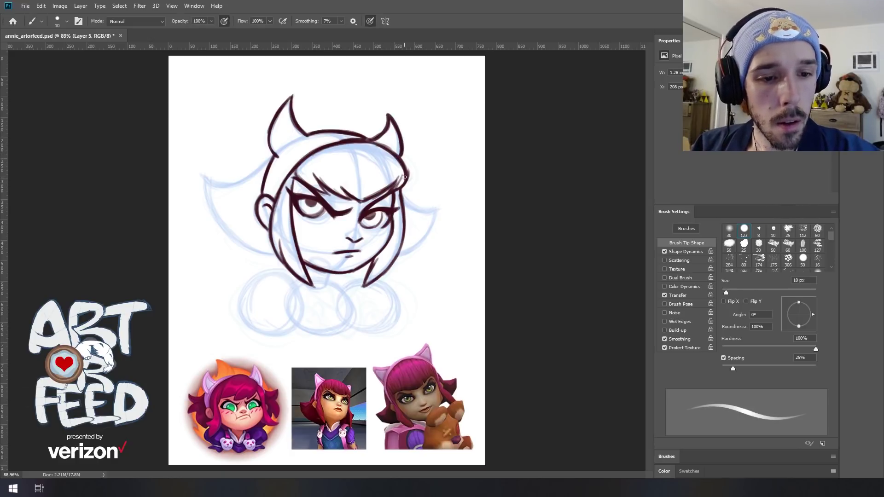
Ink smaller inner contours inside both horns, reworking the strokes in the left one
mouse_move(380, 142)
left_mouse_down()
mouse_move(392, 135)
mouse_move(395, 150)
mouse_move(382, 144)
left_mouse_up()
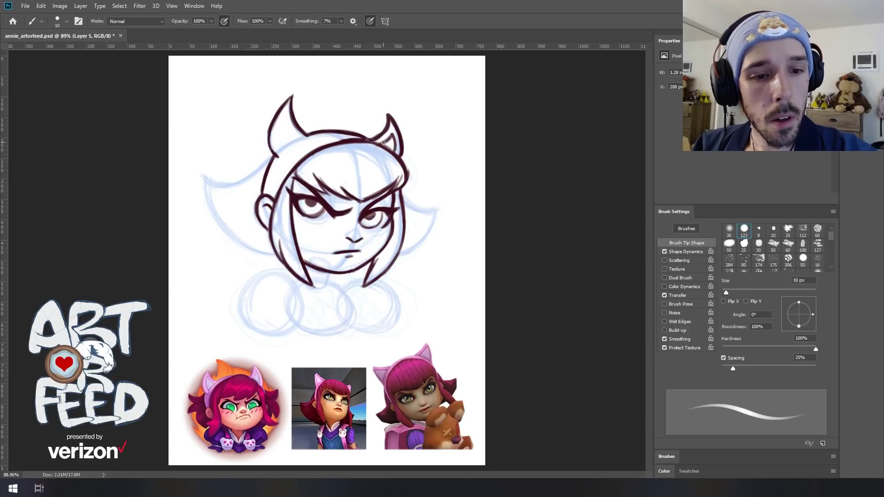
left_click_drag(282, 119, 285, 152)
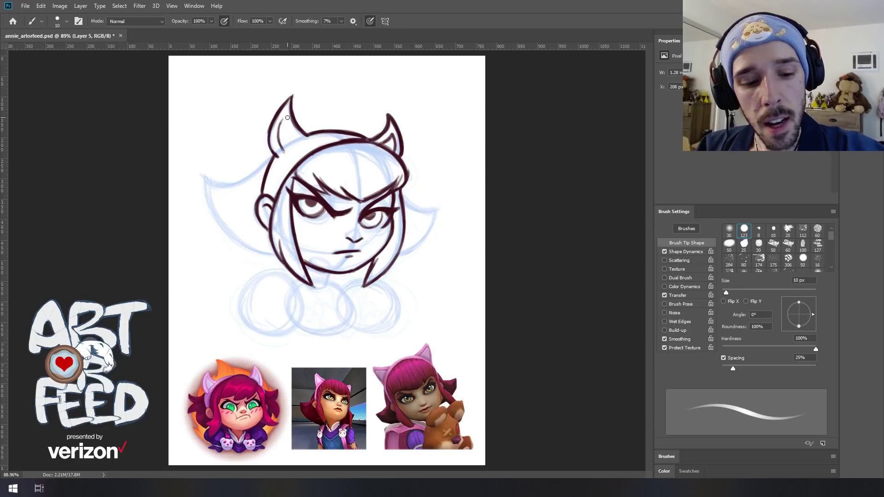
left_click_drag(283, 118, 284, 152)
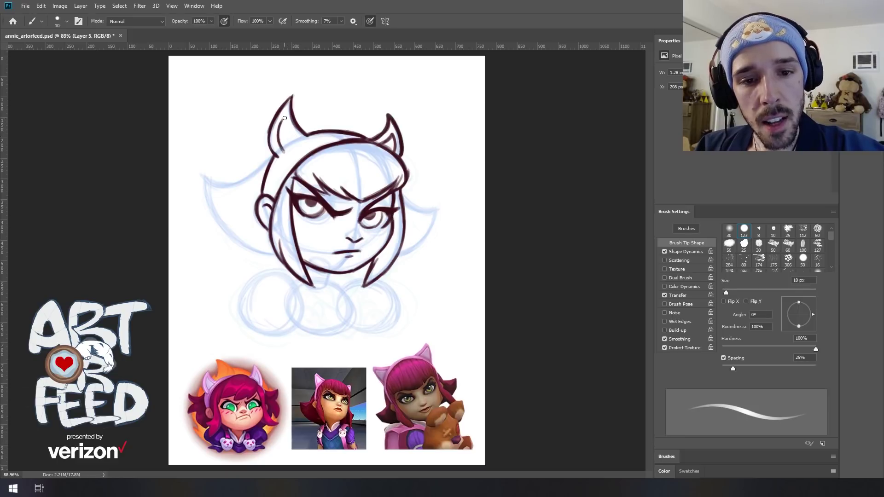
mouse_move(284, 119)
left_mouse_down()
mouse_move(304, 145)
mouse_move(286, 155)
mouse_move(282, 122)
mouse_move(304, 135)
mouse_move(277, 128)
left_mouse_up()
key("ctrl+z")
key("e")
key("ctrl+z")
key("ctrl+z")
key("ctrl+z")
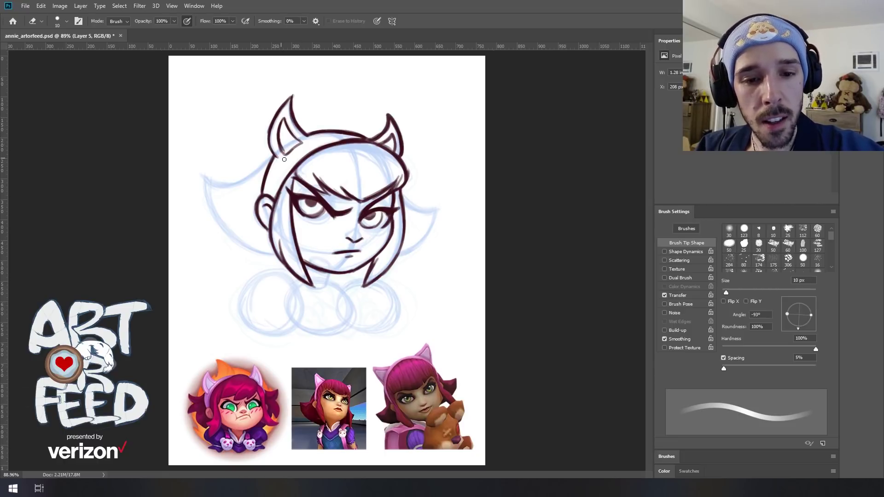
key("b")
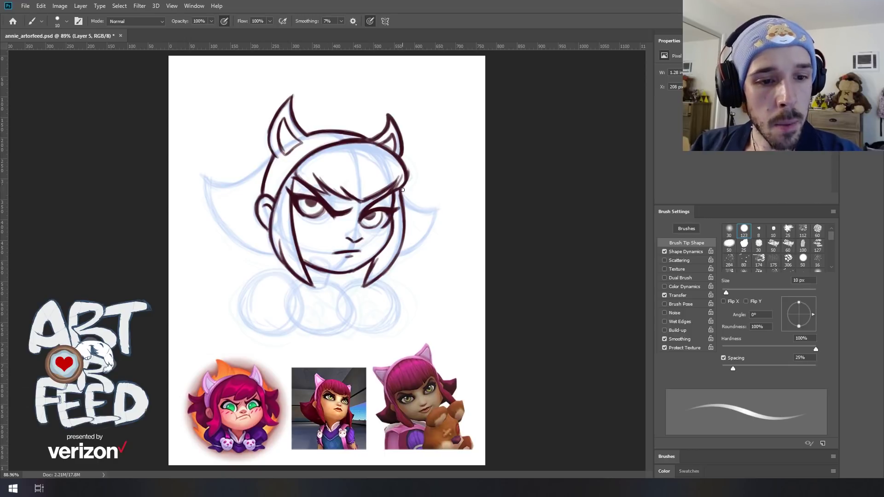
Ink the left pigtail flaring out from the headband and back to the hair lock, with a notched outer edge, redoing the first strokes
mouse_move(206, 175)
left_mouse_down()
mouse_move(239, 181)
mouse_move(268, 160)
left_mouse_up()
key("ctrl+z")
left_click_drag(222, 183, 267, 161)
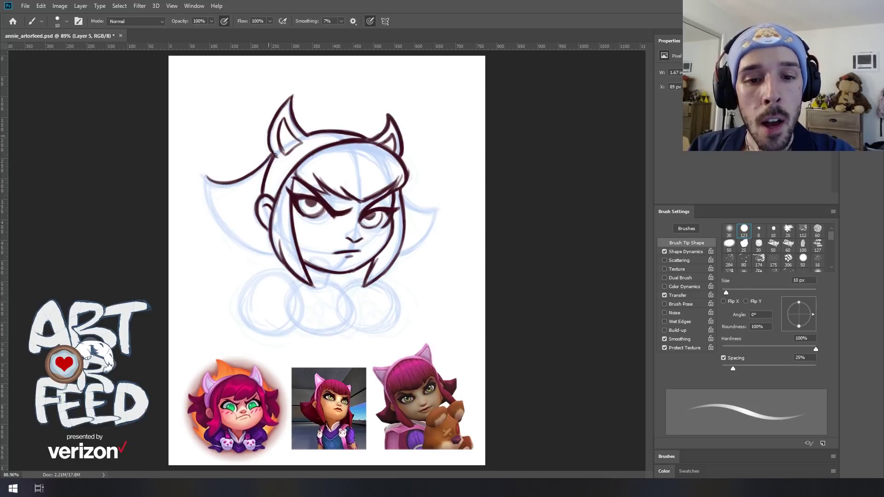
mouse_move(206, 180)
left_mouse_down()
mouse_move(219, 218)
mouse_move(273, 255)
mouse_move(208, 182)
mouse_move(261, 252)
left_mouse_up()
mouse_move(215, 215)
left_mouse_down()
mouse_move(211, 199)
mouse_move(270, 254)
left_mouse_up()
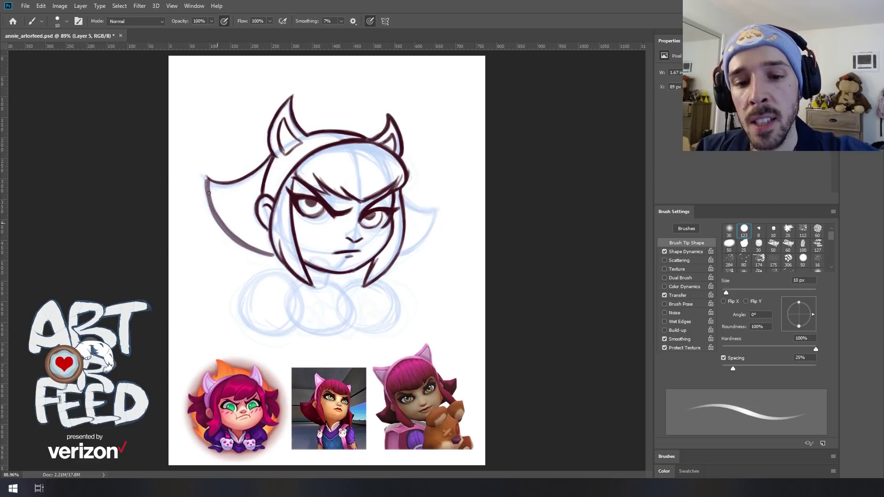
key("ctrl+z")
mouse_move(206, 177)
left_mouse_down()
mouse_move(230, 215)
mouse_move(216, 232)
mouse_move(273, 255)
left_mouse_up()
mouse_move(235, 233)
left_mouse_down()
mouse_move(278, 257)
mouse_move(239, 241)
mouse_move(227, 220)
left_mouse_up()
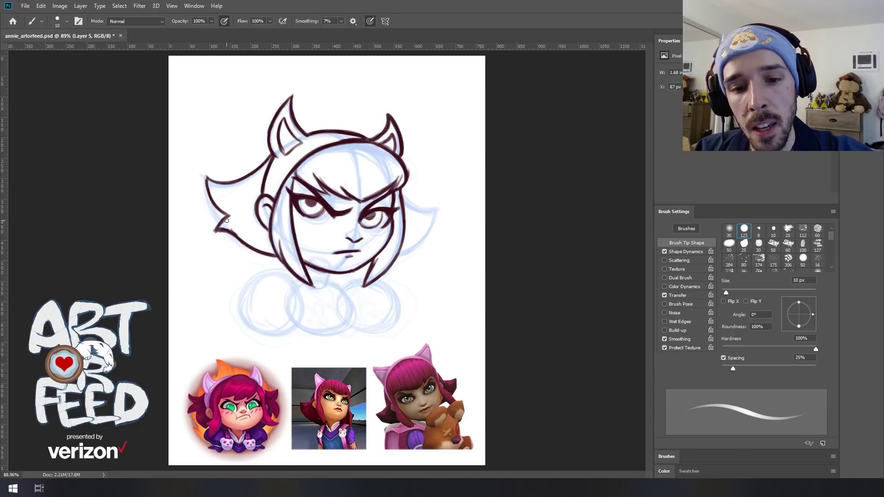
left_click_drag(207, 181, 230, 213)
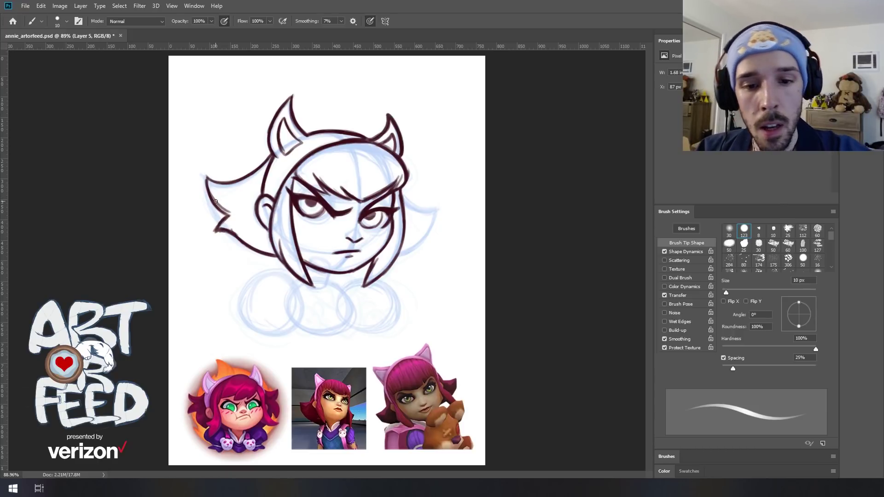
key("e")
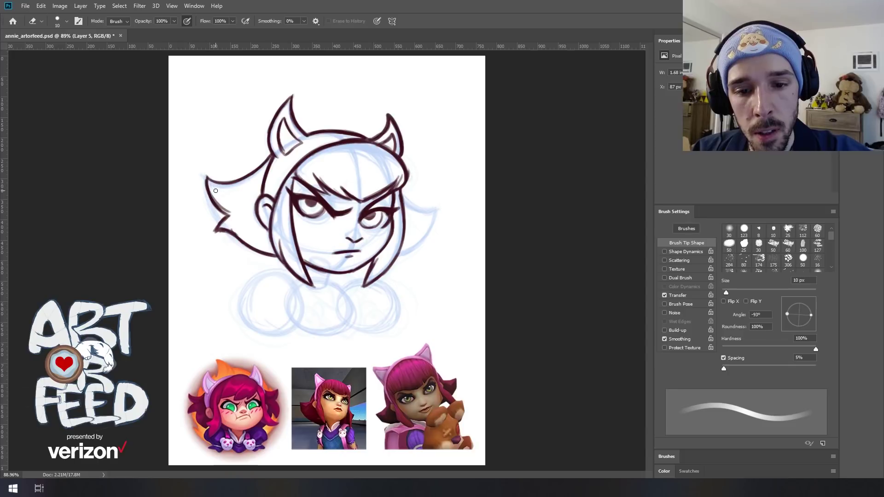
key("b")
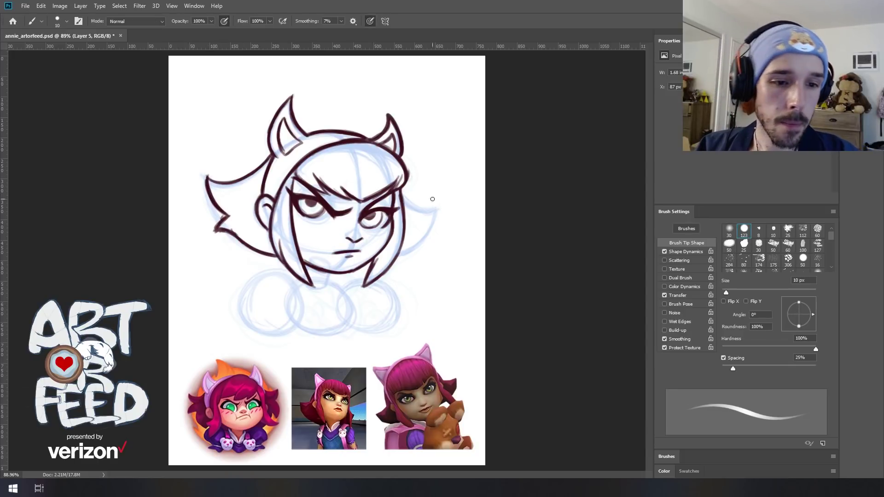
Ink the smaller right pigtail with a notched tip, and touch up the jaw, the left pigtail's lower tip and the left horn's base
mouse_move(404, 180)
left_mouse_down()
mouse_move(406, 203)
mouse_move(437, 207)
mouse_move(426, 232)
mouse_move(439, 206)
mouse_move(427, 241)
mouse_move(397, 256)
mouse_move(427, 237)
left_mouse_up()
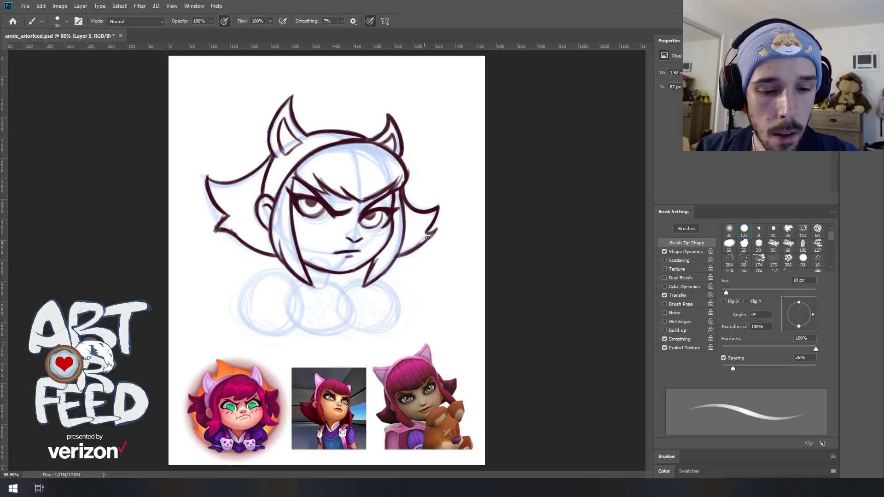
left_click_drag(354, 271, 370, 261)
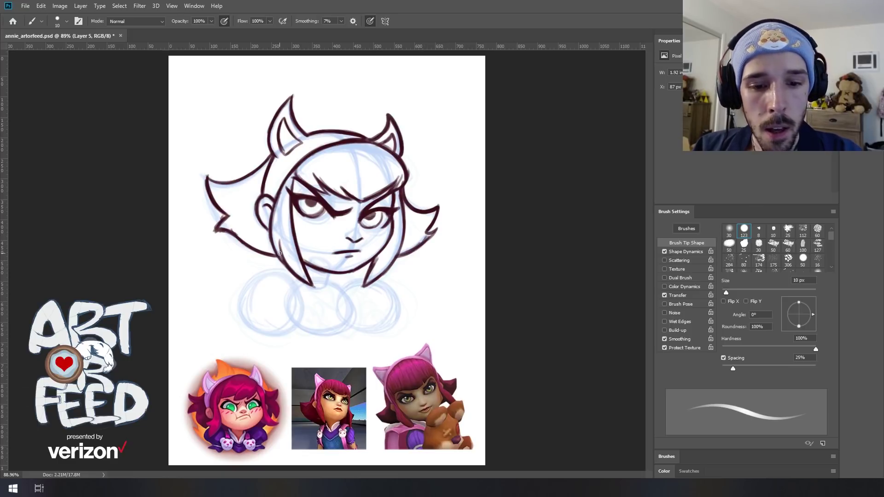
key("e")
left_click_drag(228, 233, 215, 232)
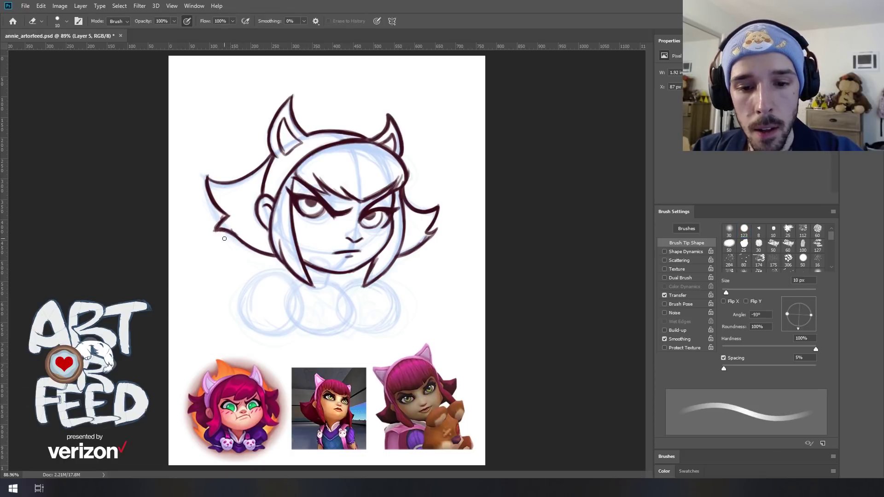
key("b")
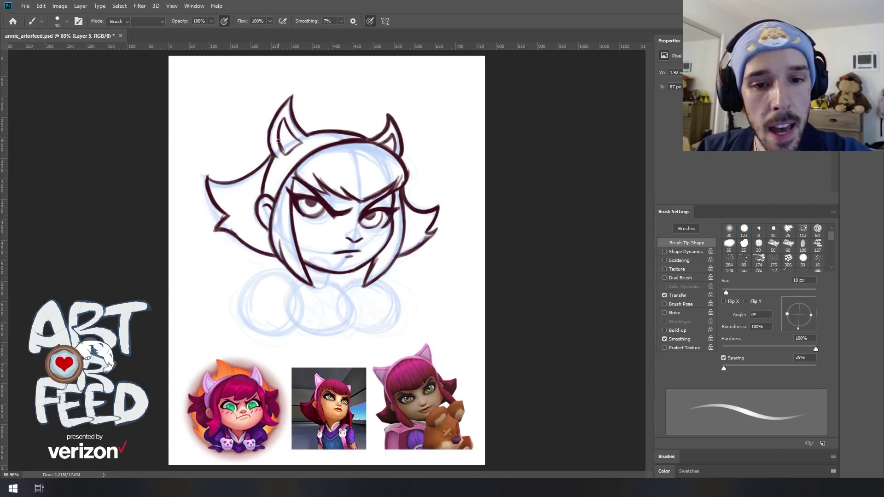
key("b")
left_click_drag(270, 132, 273, 156)
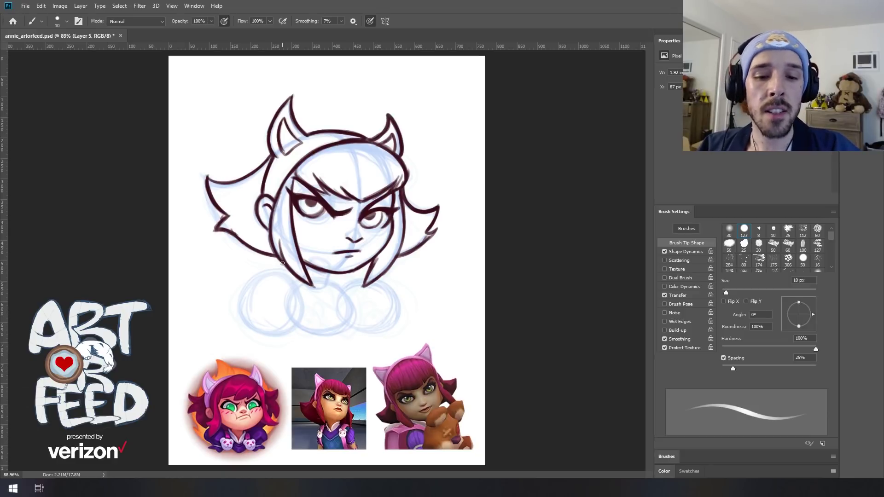
Ink the rounded left puff sleeve below the hair lock, erasing and redrawing its outline, and add its inner fold lines
mouse_move(275, 270)
left_mouse_down()
mouse_move(237, 294)
mouse_move(233, 308)
mouse_move(247, 324)
mouse_move(273, 270)
left_mouse_up()
mouse_move(238, 298)
left_mouse_down()
mouse_move(274, 272)
mouse_move(306, 307)
mouse_move(310, 318)
mouse_move(297, 330)
mouse_move(305, 304)
left_mouse_up()
key("ctrl+z")
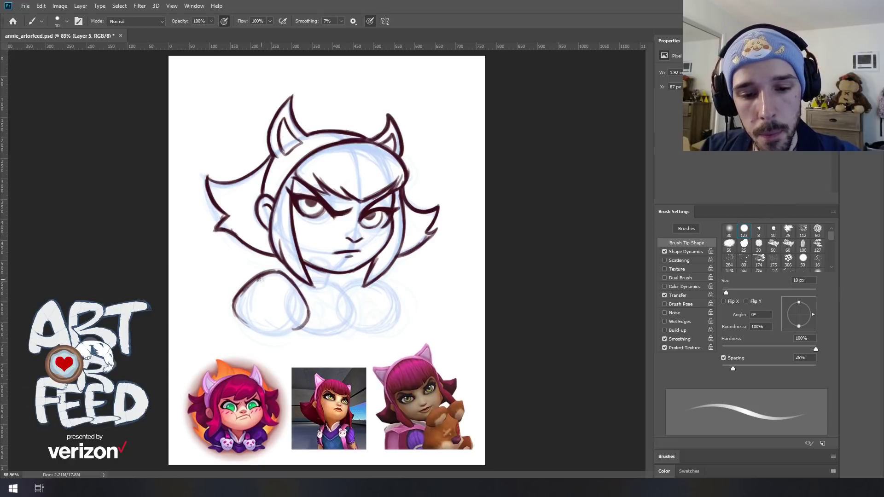
mouse_move(251, 282)
left_mouse_down()
mouse_move(280, 274)
mouse_move(251, 286)
mouse_move(244, 308)
mouse_move(235, 303)
mouse_move(253, 324)
left_mouse_up()
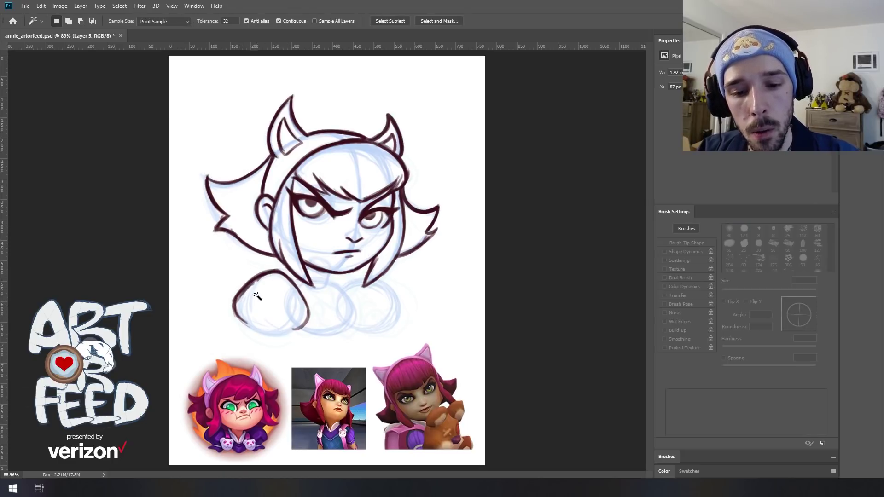
key("e")
left_click_drag(240, 308, 269, 279)
key("b")
mouse_move(235, 307)
left_mouse_down()
mouse_move(251, 325)
mouse_move(236, 301)
mouse_move(256, 280)
mouse_move(303, 297)
left_mouse_up()
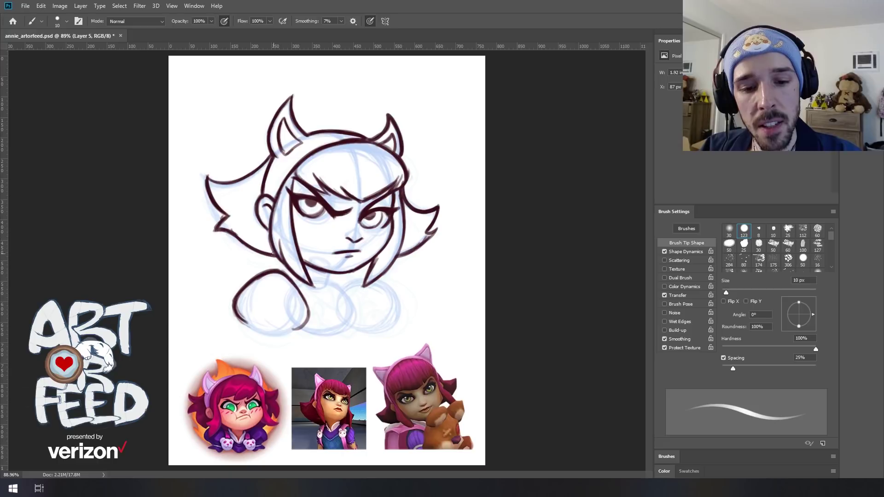
left_click_drag(246, 306, 259, 327)
mouse_move(246, 305)
left_mouse_down()
mouse_move(258, 329)
mouse_move(282, 329)
mouse_move(289, 320)
mouse_move(287, 328)
mouse_move(295, 317)
mouse_move(285, 329)
mouse_move(295, 315)
mouse_move(258, 326)
mouse_move(245, 305)
mouse_move(262, 314)
mouse_move(261, 332)
mouse_move(235, 308)
mouse_move(300, 326)
mouse_move(243, 321)
left_mouse_up()
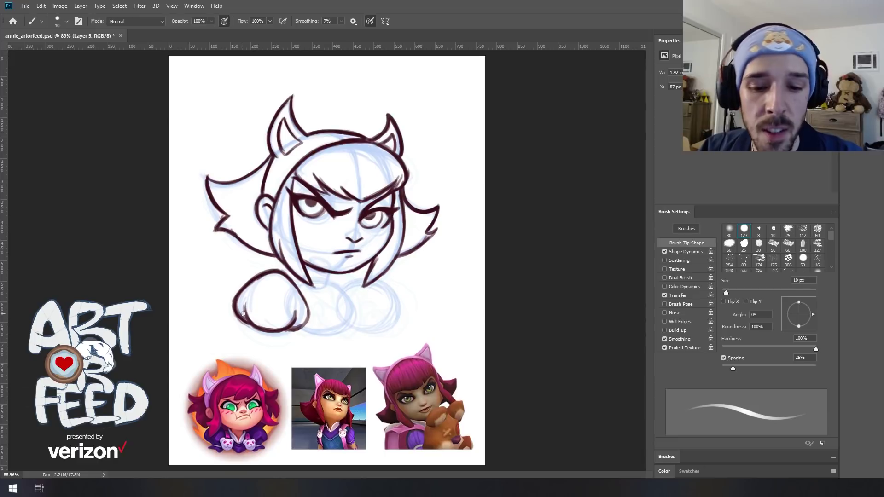
Clean up the left sleeve's outline with the Eraser and ink a ruffled cuff along its lower edge
key("e")
mouse_move(250, 286)
left_mouse_down()
mouse_move(267, 275)
mouse_move(308, 306)
mouse_move(311, 318)
mouse_move(300, 324)
left_mouse_up()
key("b")
key("e")
key("b")
mouse_move(245, 322)
left_mouse_down()
mouse_move(237, 331)
mouse_move(254, 338)
mouse_move(291, 335)
left_mouse_up()
key("ctrl+z")
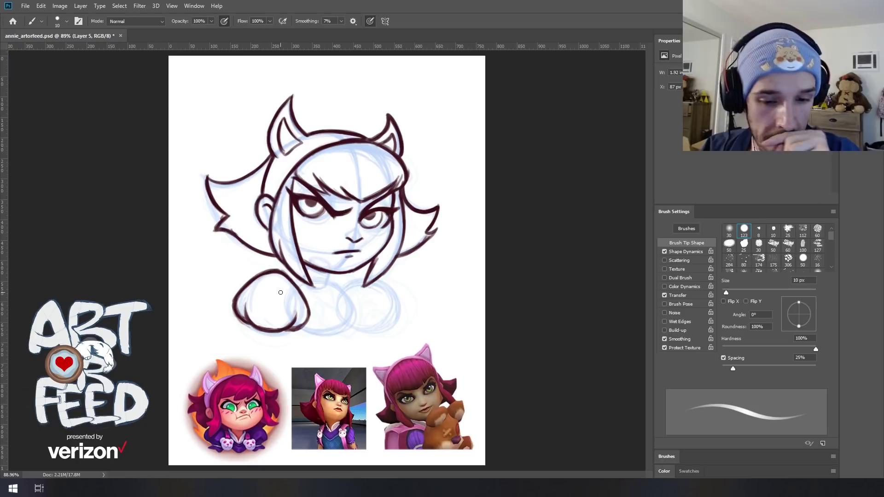
mouse_move(247, 323)
left_mouse_down()
mouse_move(264, 342)
mouse_move(267, 332)
mouse_move(273, 343)
mouse_move(279, 334)
mouse_move(282, 343)
mouse_move(300, 334)
mouse_move(272, 341)
left_mouse_up()
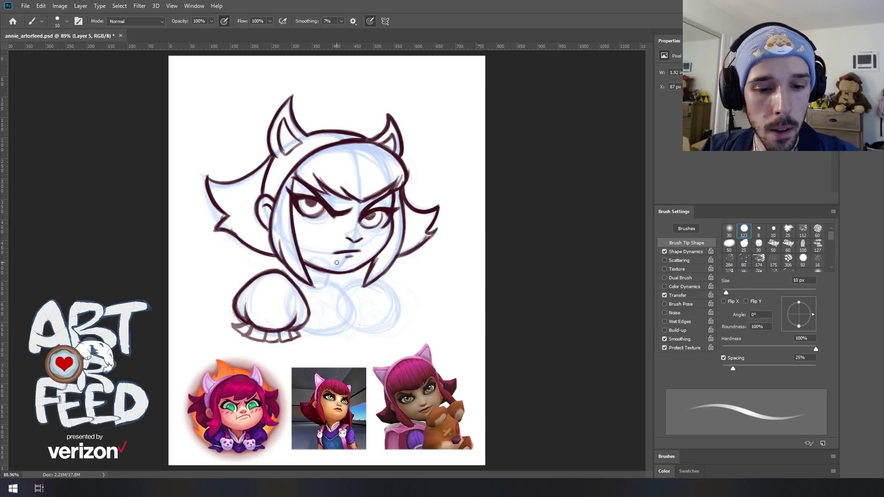
Ink the V-shaped neckline between the hair locks, with the neck line running down to its point
left_click_drag(290, 281, 311, 316)
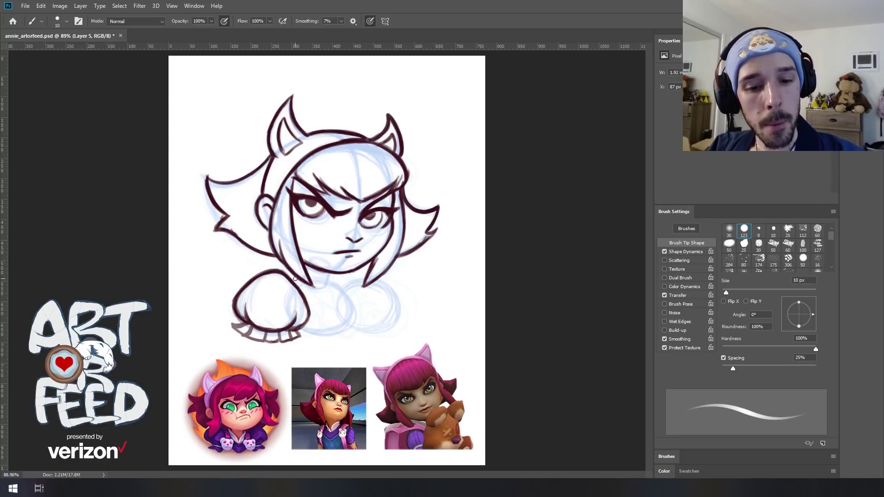
mouse_move(291, 279)
left_mouse_down()
mouse_move(330, 303)
mouse_move(321, 300)
mouse_move(342, 292)
mouse_move(358, 270)
mouse_move(342, 294)
left_mouse_up()
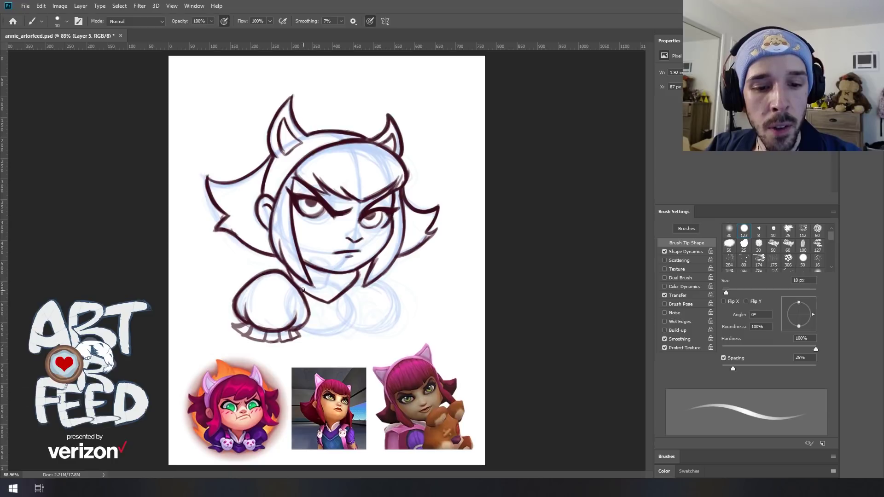
left_click_drag(288, 274, 329, 303)
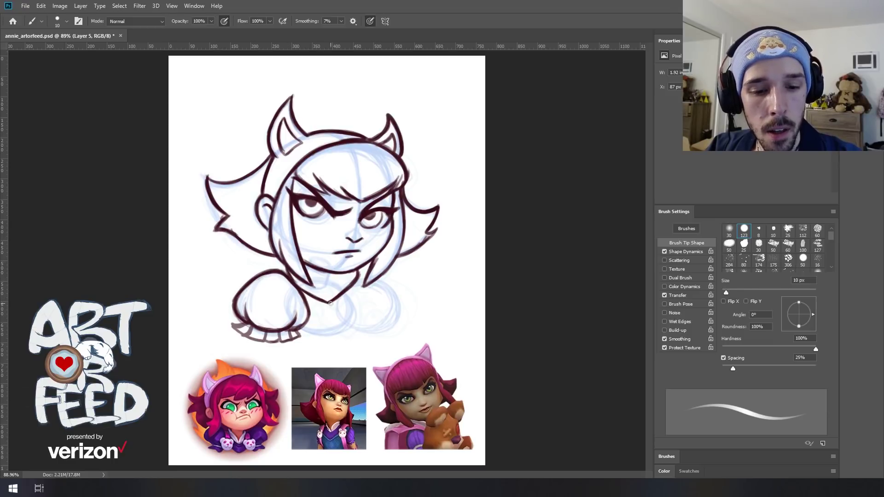
left_click_drag(308, 269, 328, 301)
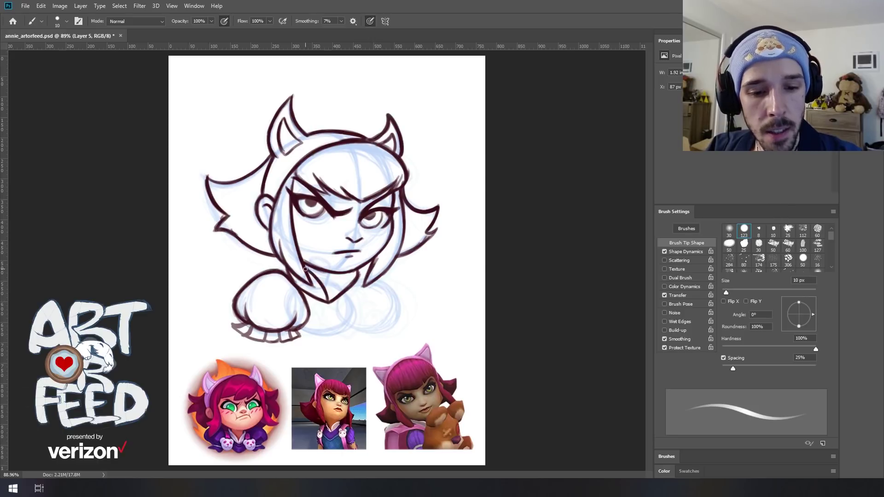
mouse_move(307, 268)
left_mouse_down()
mouse_move(328, 301)
mouse_move(329, 276)
mouse_move(326, 290)
left_mouse_up()
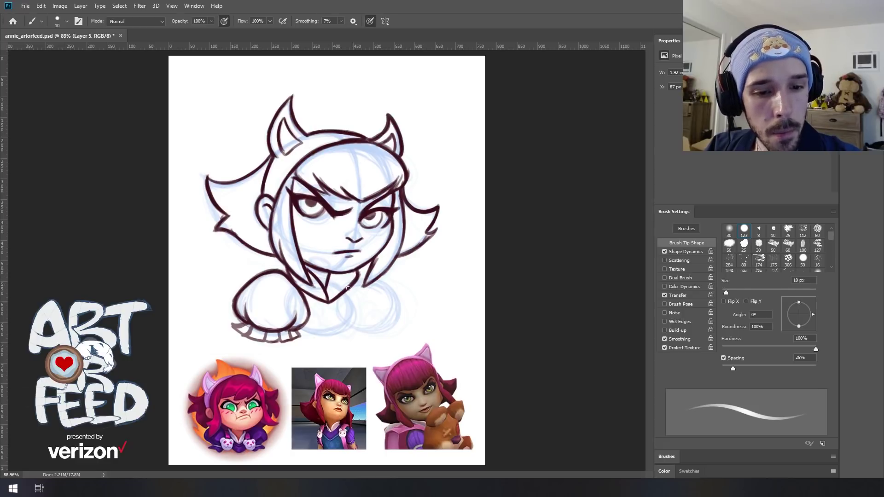
left_click_drag(317, 294, 325, 302)
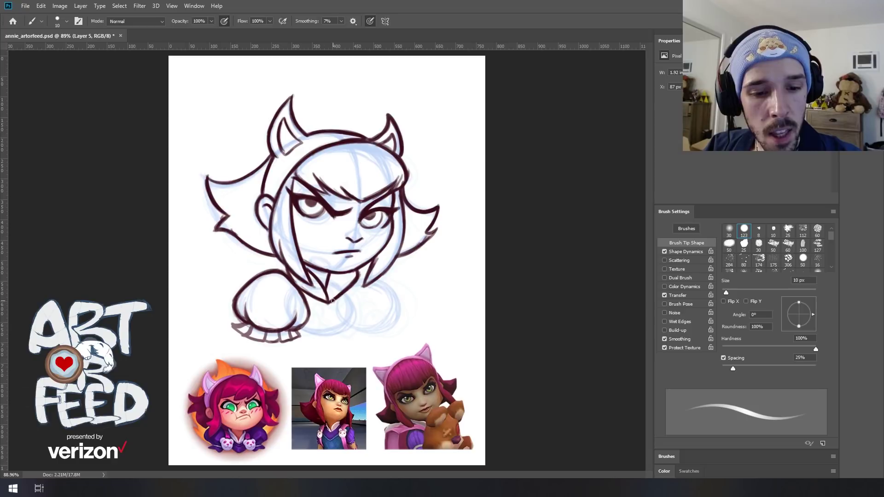
left_click_drag(282, 262, 291, 280)
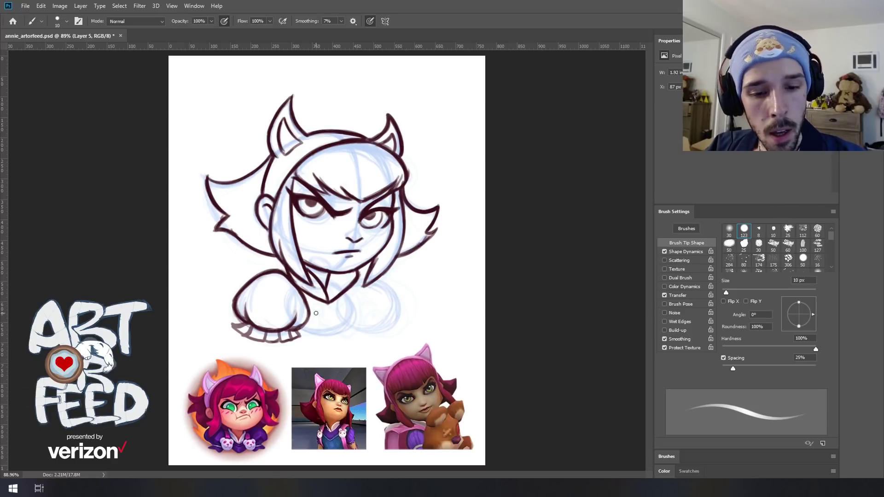
Ink the wide V-shaped collar below the neckline with a doubled lower edge, redoing strokes and cleaning its right side with the Eraser
mouse_move(305, 325)
left_mouse_down()
mouse_move(338, 339)
mouse_move(312, 327)
mouse_move(340, 338)
mouse_move(318, 323)
mouse_move(343, 333)
mouse_move(353, 323)
mouse_move(338, 336)
left_mouse_up()
key("ctrl+z")
key("ctrl+z")
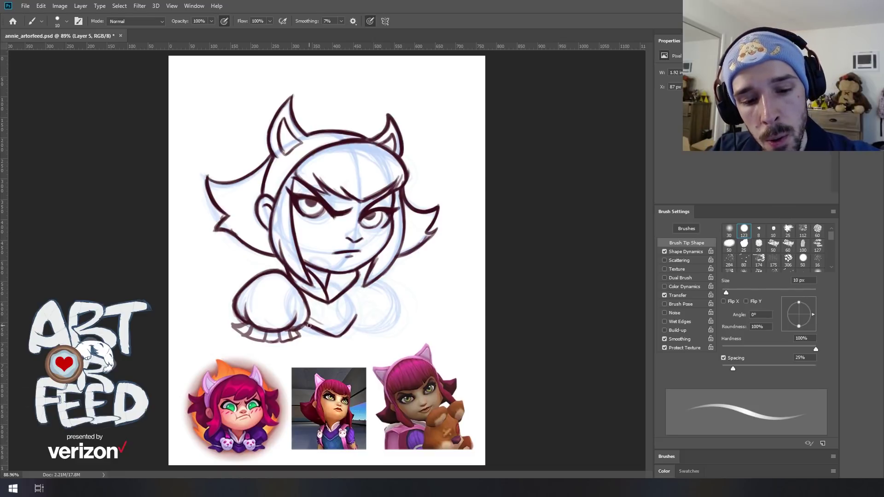
mouse_move(310, 319)
left_mouse_down()
mouse_move(335, 329)
mouse_move(355, 315)
mouse_move(351, 301)
mouse_move(358, 318)
left_mouse_up()
key("ctrl+z")
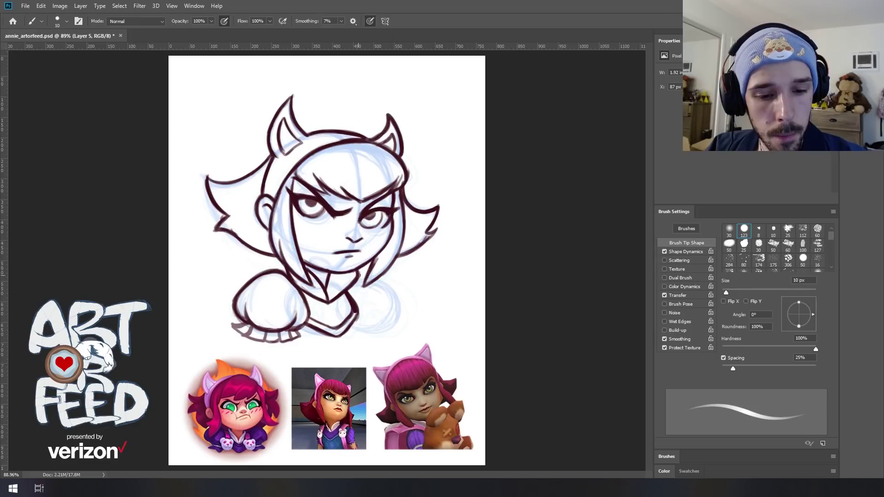
key("e")
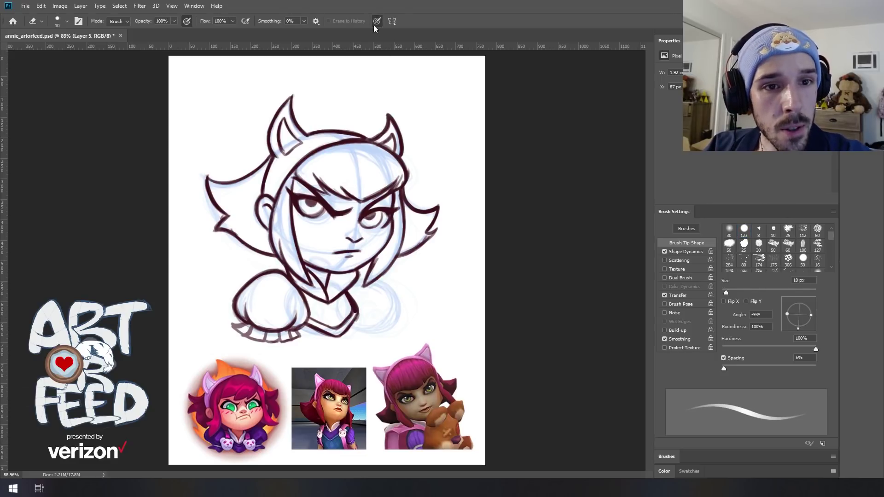
left_click_drag(351, 299, 354, 312)
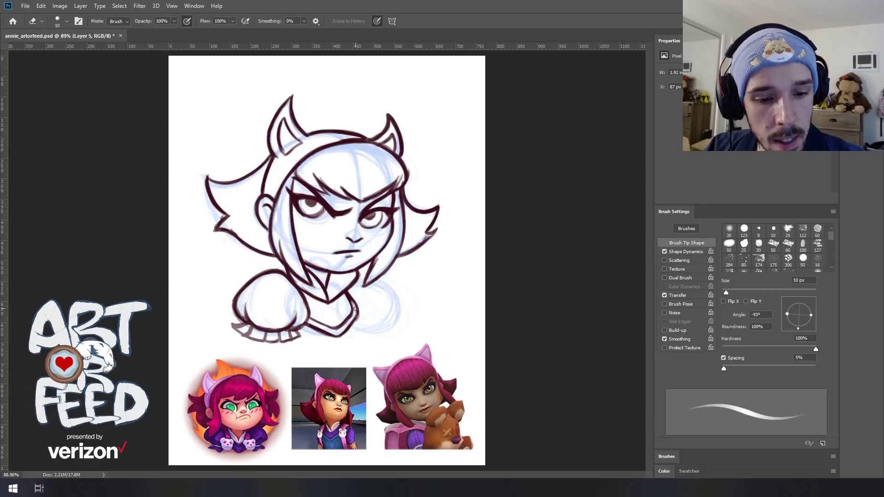
key("b")
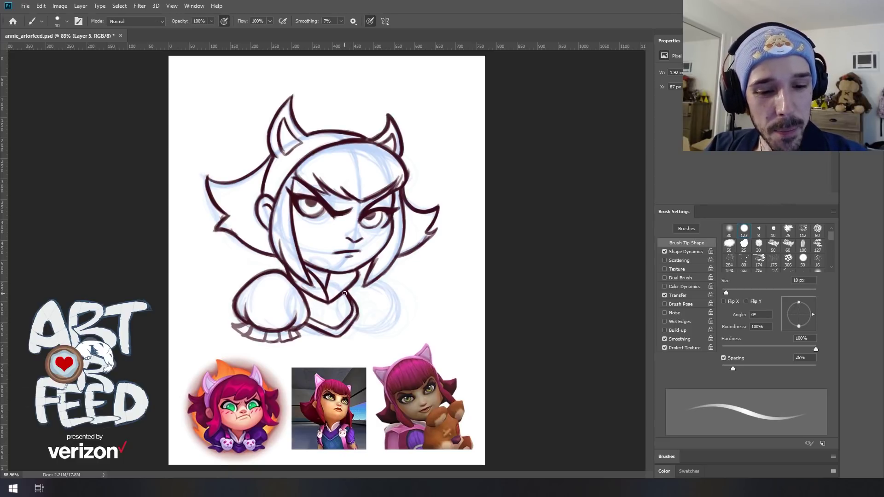
left_click_drag(350, 301, 346, 296)
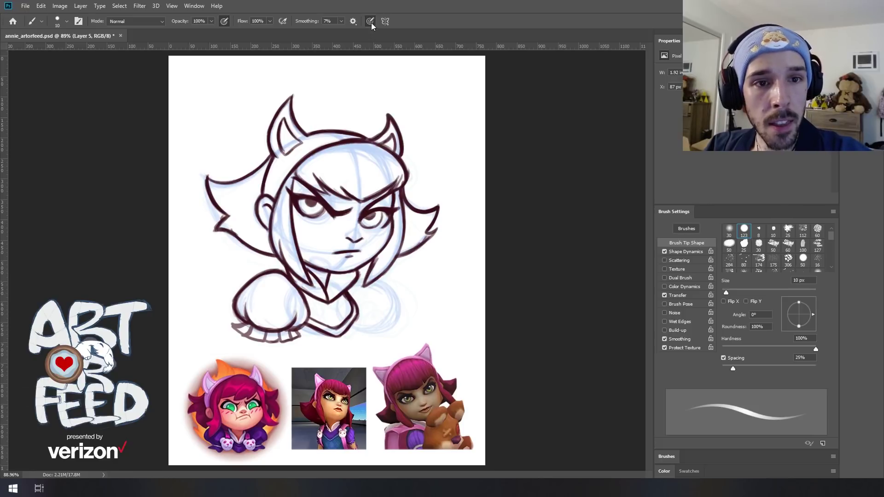
key("e")
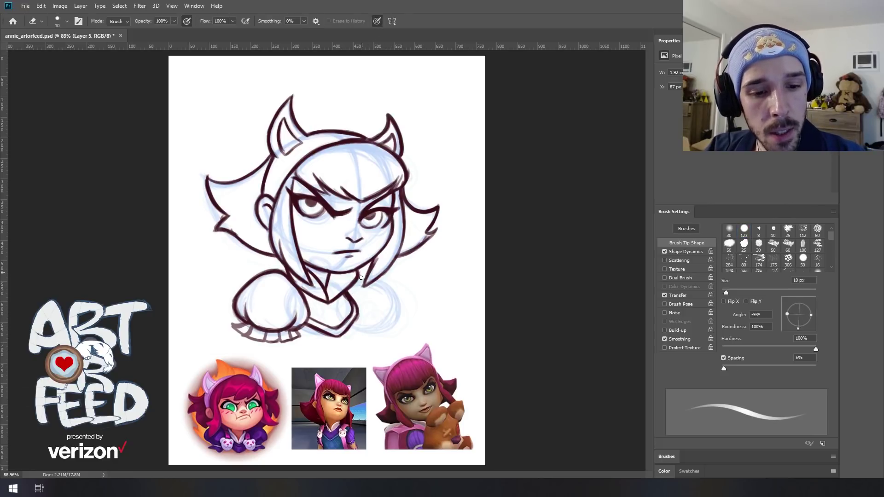
key("b")
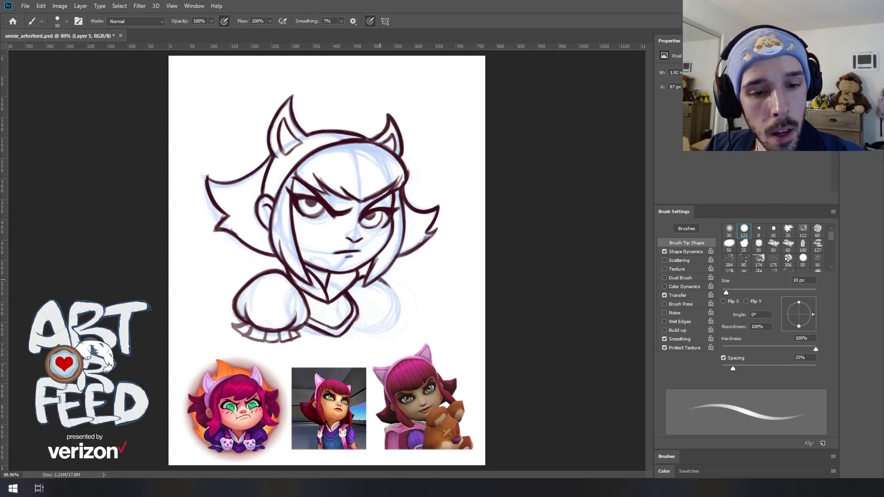
Ink the smaller right puff sleeve beside the collar, clean up where they meet, and add a ruffled cuff below it
mouse_move(390, 286)
left_mouse_down()
mouse_move(395, 324)
mouse_move(359, 314)
mouse_move(353, 301)
mouse_move(364, 324)
left_mouse_up()
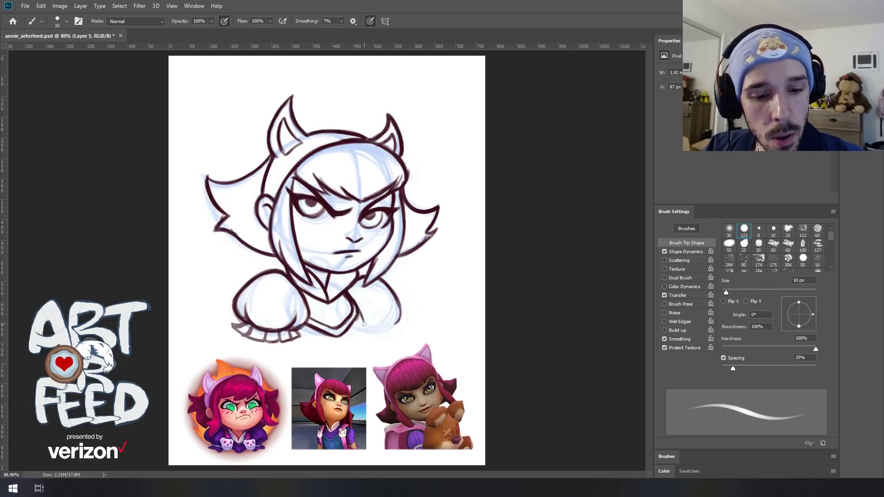
key("e")
mouse_move(348, 313)
left_mouse_down()
mouse_move(362, 321)
mouse_move(348, 332)
mouse_move(362, 322)
left_mouse_up()
key("b")
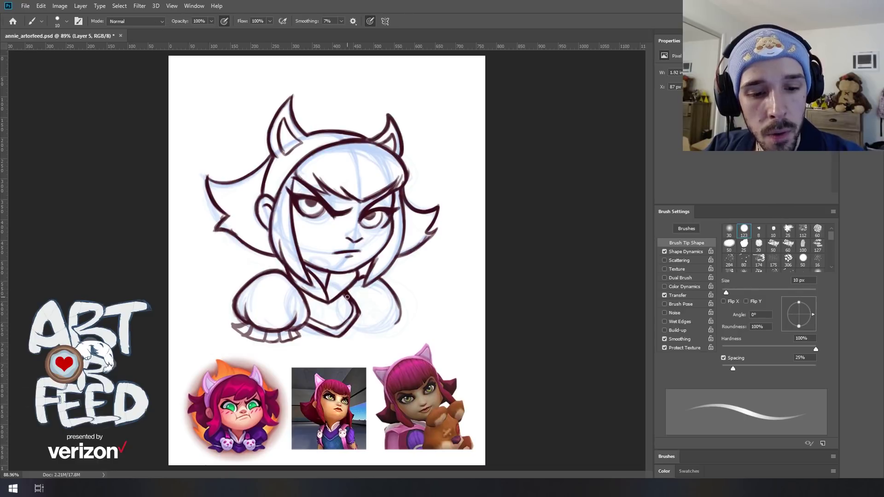
left_click_drag(356, 306, 348, 327)
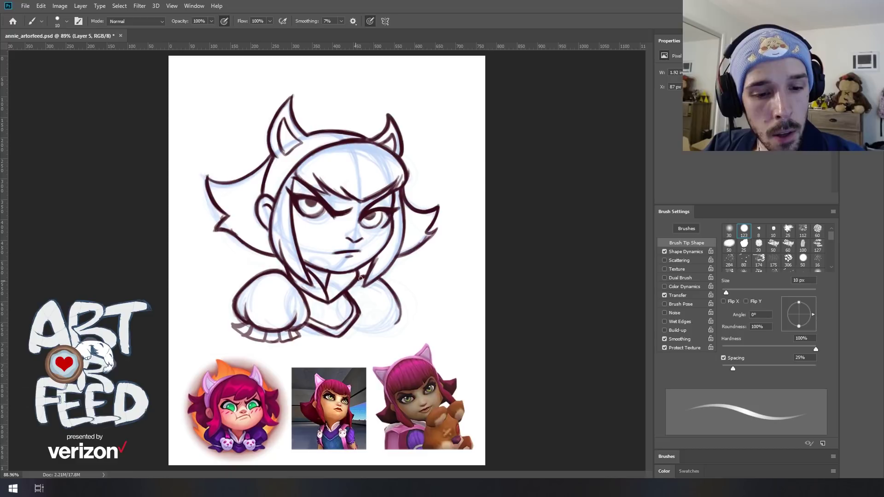
mouse_move(364, 279)
left_mouse_down()
mouse_move(371, 265)
mouse_move(398, 320)
left_mouse_up()
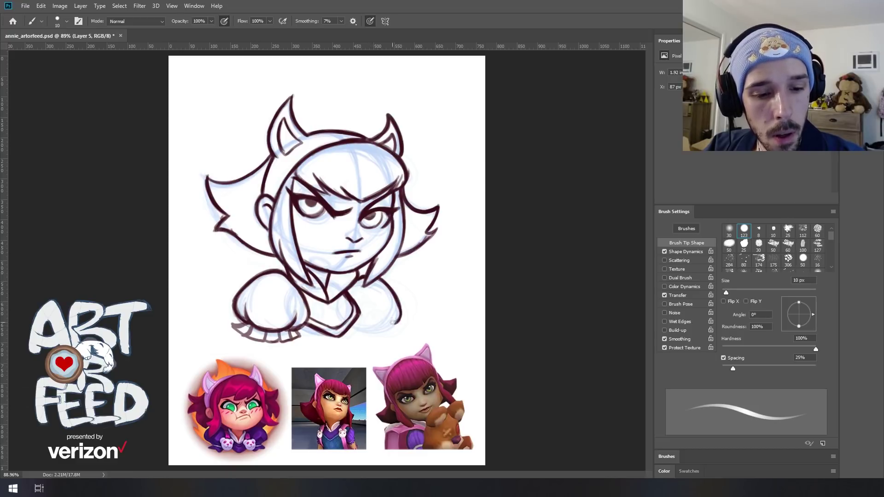
mouse_move(366, 328)
left_mouse_down()
mouse_move(357, 303)
mouse_move(355, 324)
mouse_move(358, 306)
mouse_move(355, 324)
mouse_move(390, 322)
left_mouse_up()
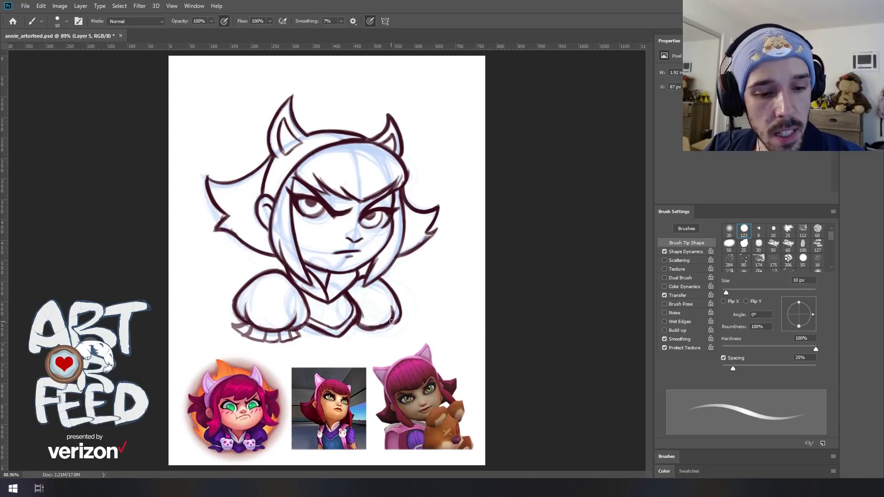
mouse_move(357, 325)
left_mouse_down()
mouse_move(367, 335)
mouse_move(404, 325)
mouse_move(349, 332)
left_mouse_up()
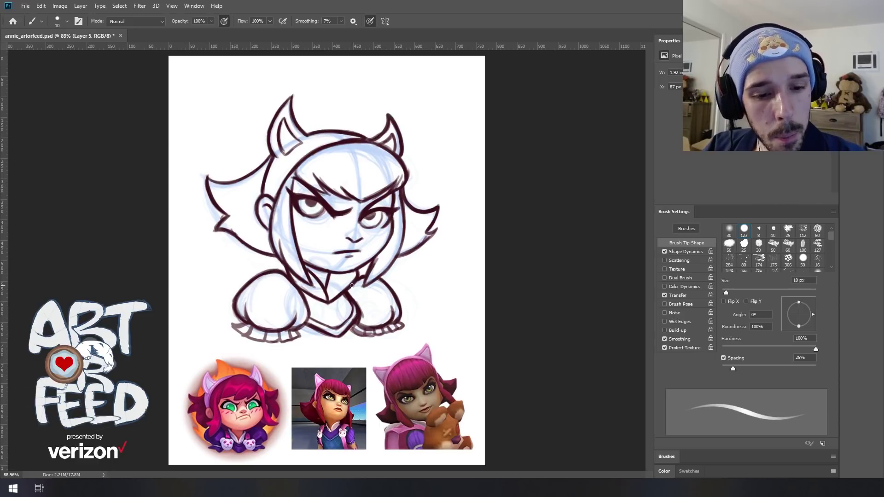
Reinforce the right hair lock and right pigtail's lower edge, and add thin curved hair strands across the bangs
left_click_drag(401, 246, 363, 289)
left_click_drag(431, 238, 404, 254)
left_click_drag(314, 154, 322, 183)
left_click_drag(332, 149, 350, 193)
left_click_drag(331, 148, 334, 177)
mouse_move(380, 150)
left_mouse_down()
mouse_move(367, 197)
mouse_move(376, 191)
left_mouse_up()
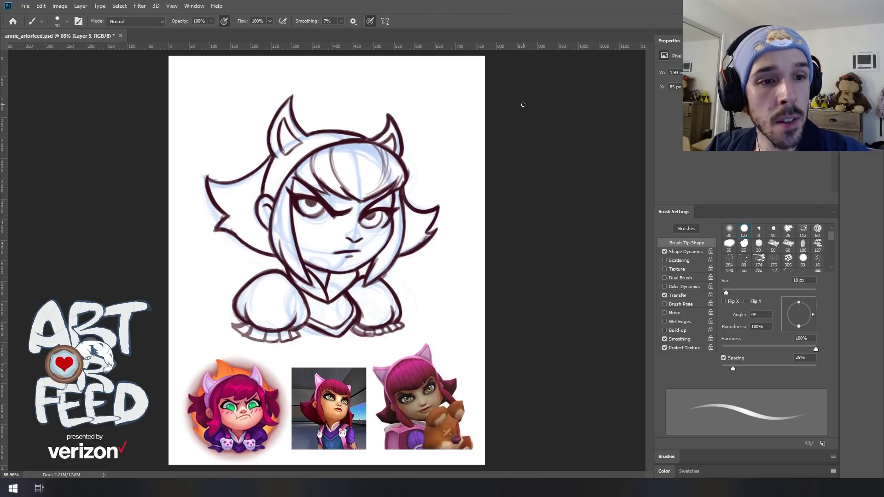
left_click(370, 21)
left_click_drag(302, 203, 315, 209)
mouse_move(370, 213)
left_mouse_down()
mouse_move(368, 220)
mouse_move(380, 216)
left_mouse_up()
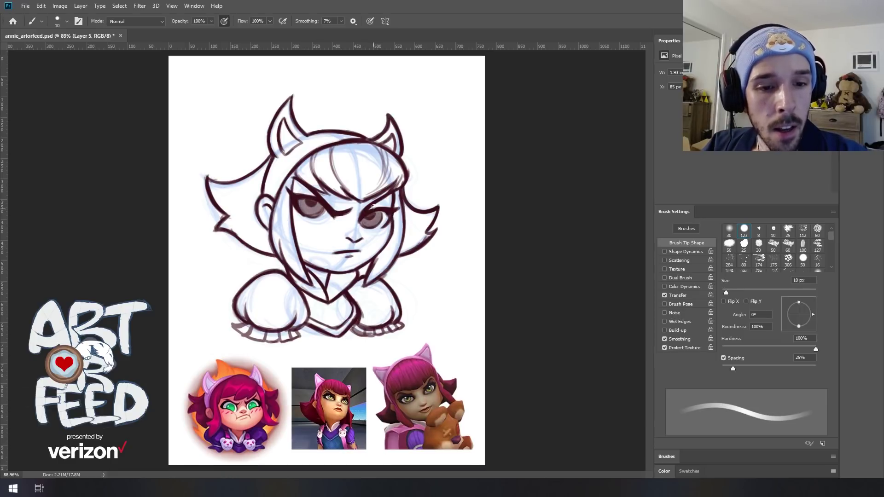
key("bracketright")
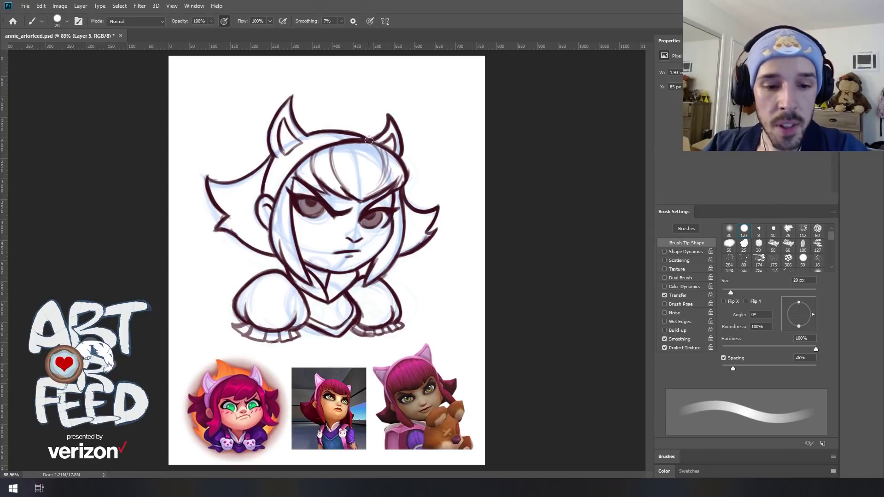
key("ctrl+z")
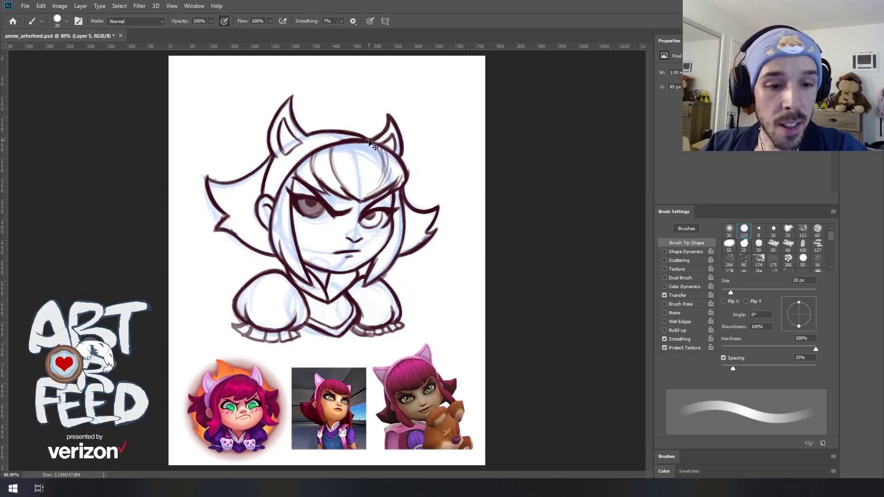
key("ctrl+z")
left_click(370, 21)
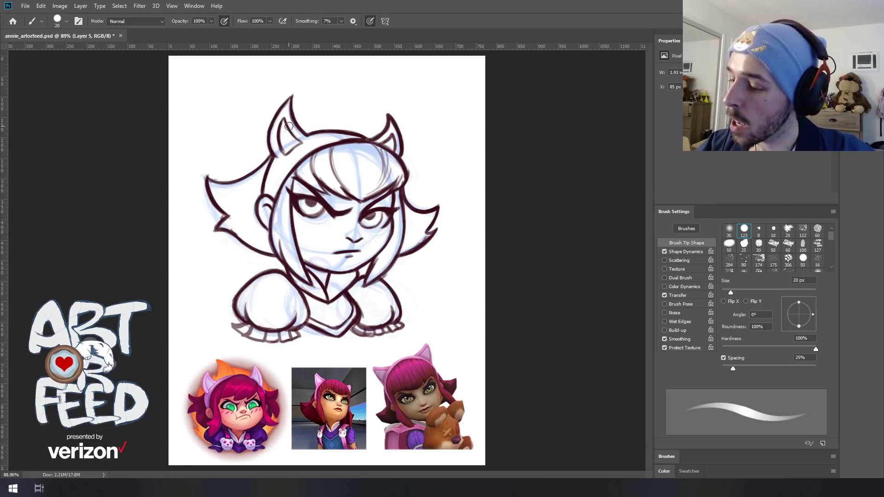
Reduce the brush to 8 px and touch up the line work around the right eye, headband and left pigtail
key("bracketleft")
key("bracketleft")
key("bracketleft")
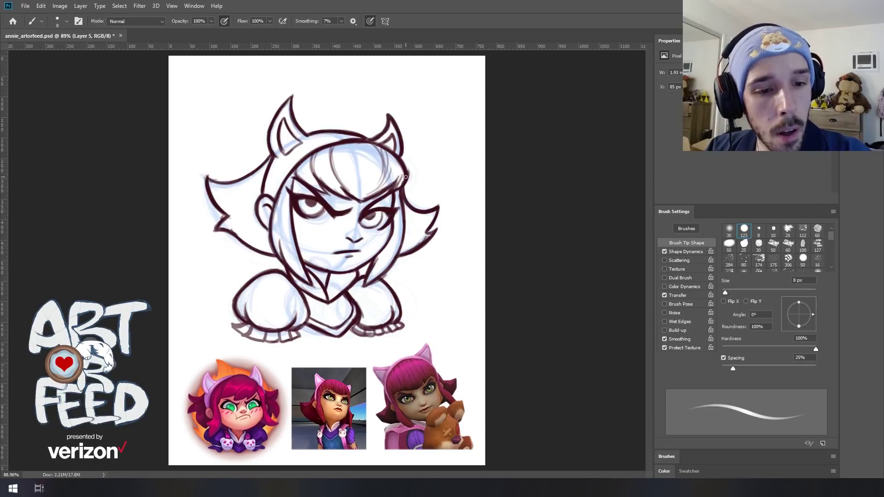
left_click_drag(393, 204, 396, 191)
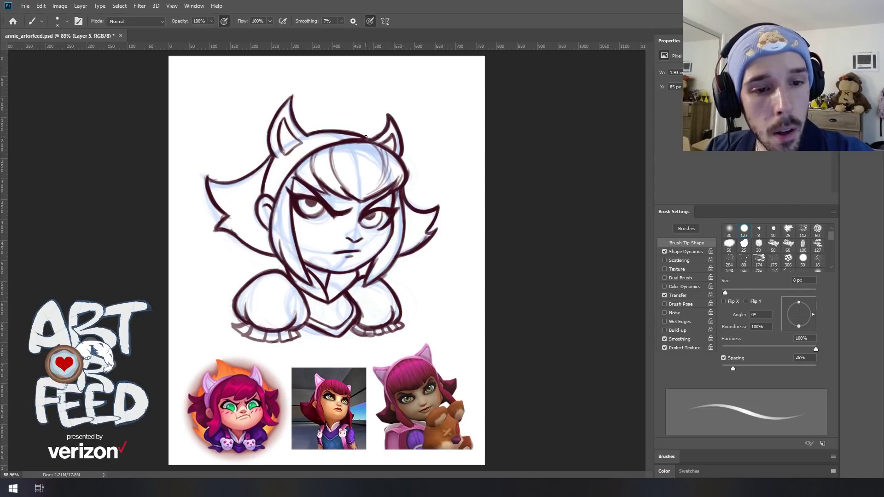
key("e")
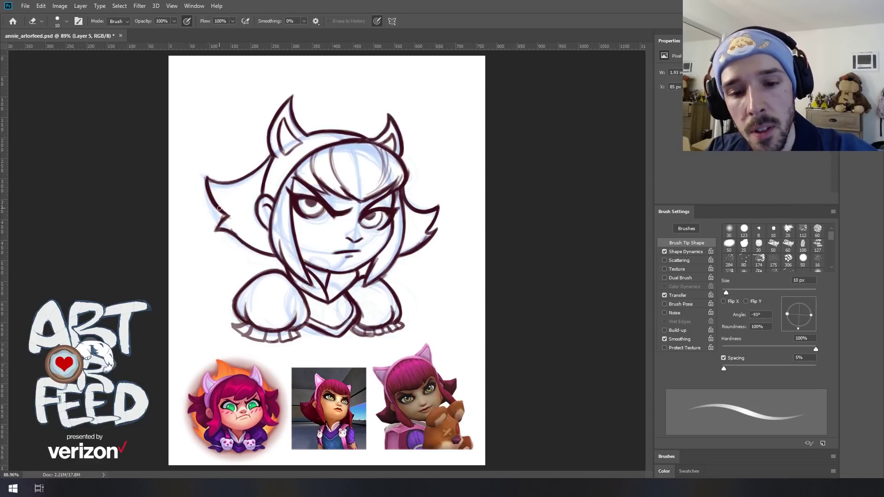
Sign the drawing with a 5 px brush in the empty space below the right pigtail
key("b")
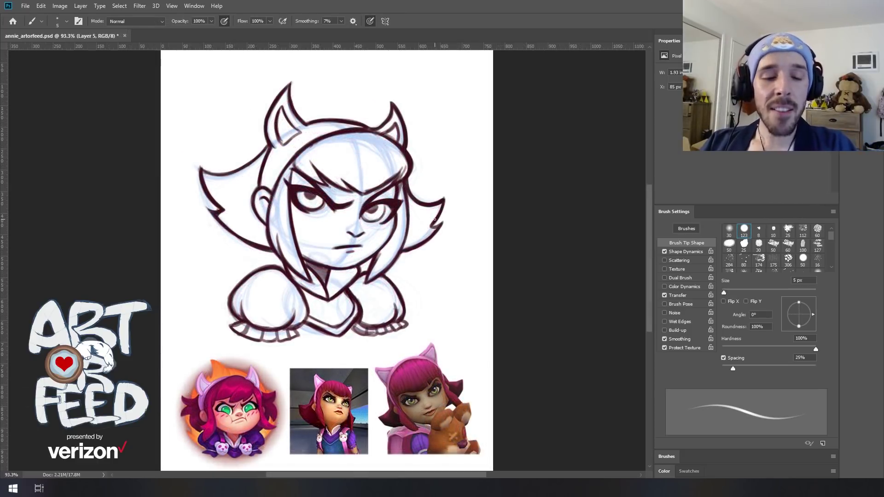
mouse_move(416, 267)
left_mouse_down()
mouse_move(411, 276)
mouse_move(450, 265)
mouse_move(464, 277)
mouse_move(483, 235)
left_mouse_up()
mouse_move(454, 281)
left_mouse_down()
mouse_move(446, 299)
mouse_move(492, 258)
left_mouse_up()
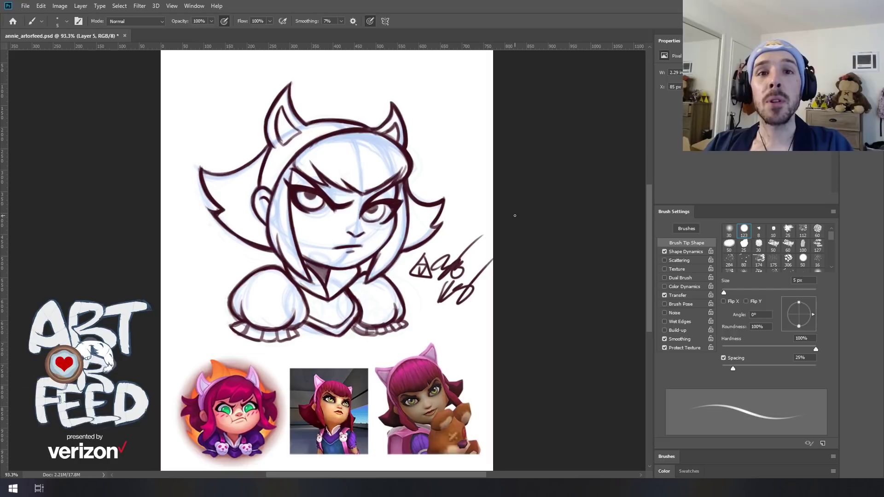